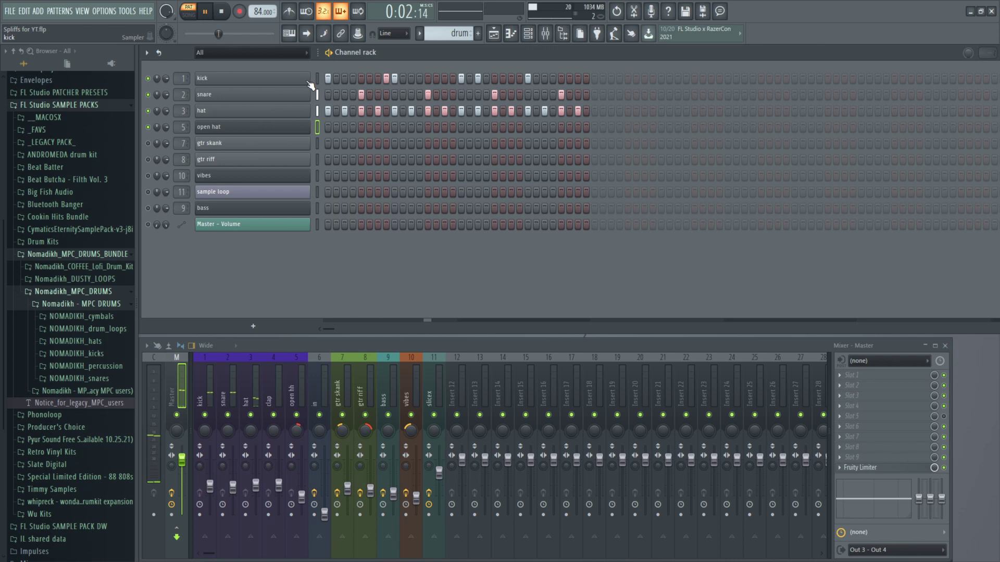
# Open the kick channel's piano roll, play back the drum pattern and select the two adjacent kick notes in the first bar.
pyautogui.click(338, 80)
pyautogui.moveTo(565, 94); pyautogui.dragTo(505, 75)
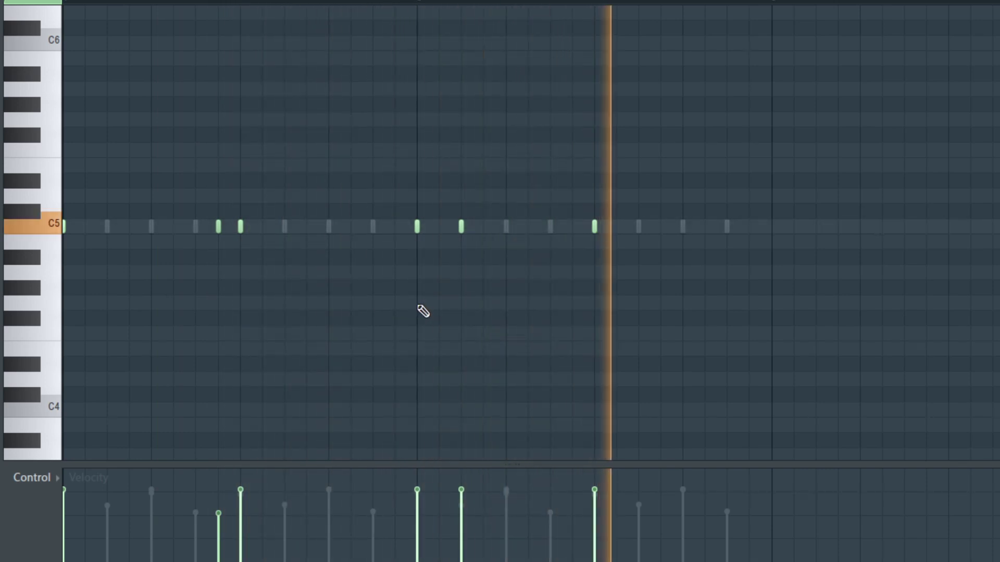
pyautogui.press('space')
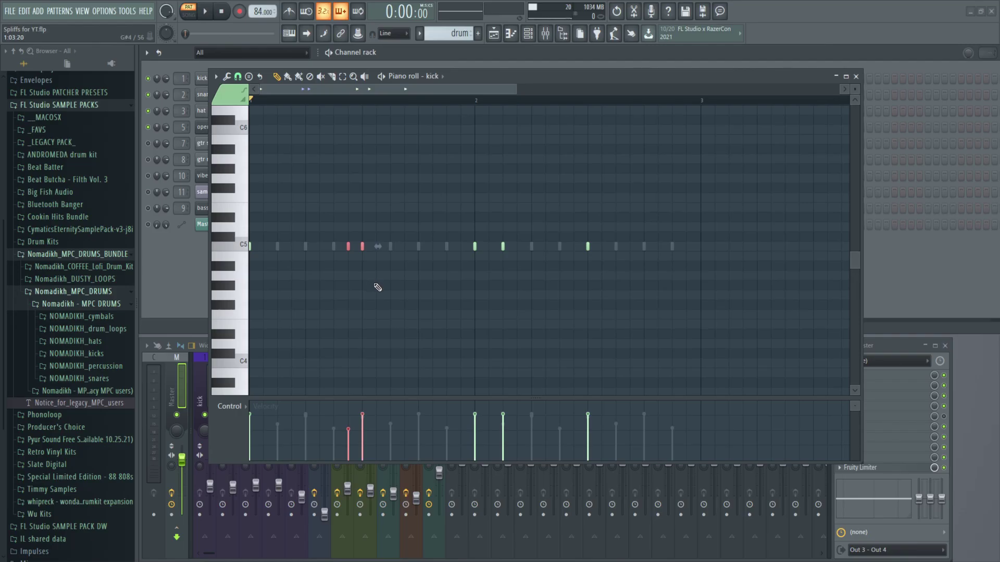
pyautogui.moveTo(377, 289); pyautogui.dragTo(340, 214)
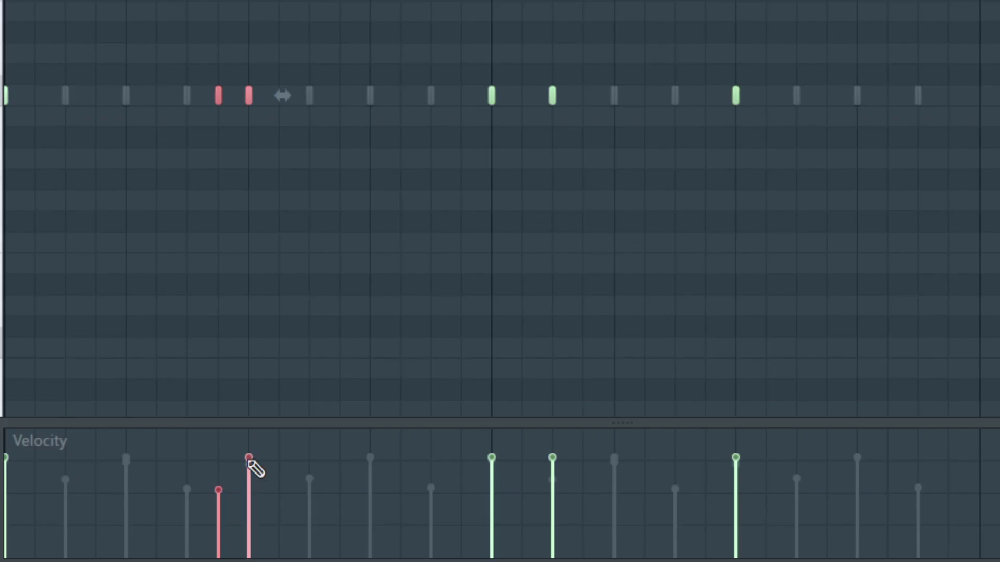
pyautogui.press('space')
pyautogui.press('space')
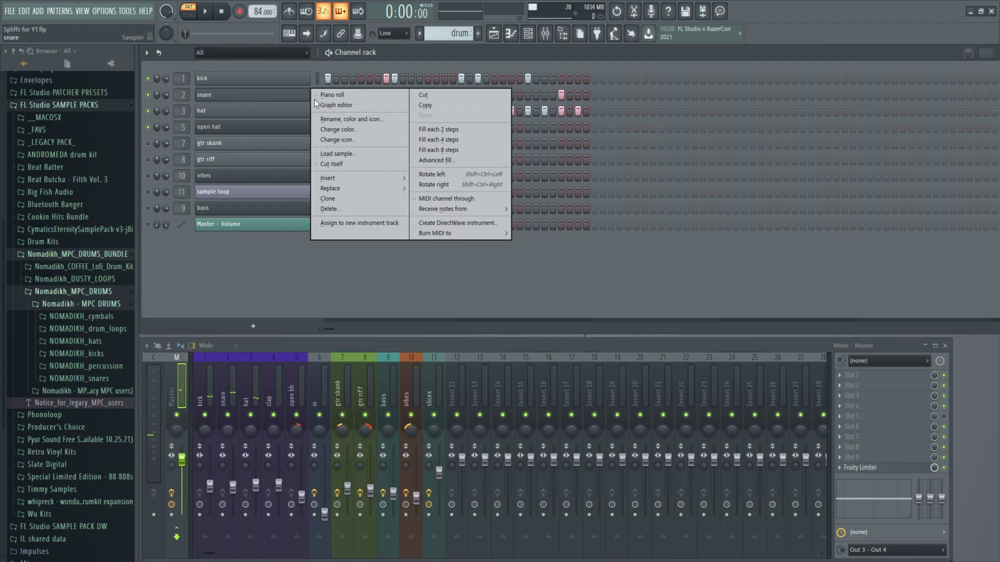
# View the snare channel's notes in the piano roll, play the pattern and close the editor.
pyautogui.click(335, 95)
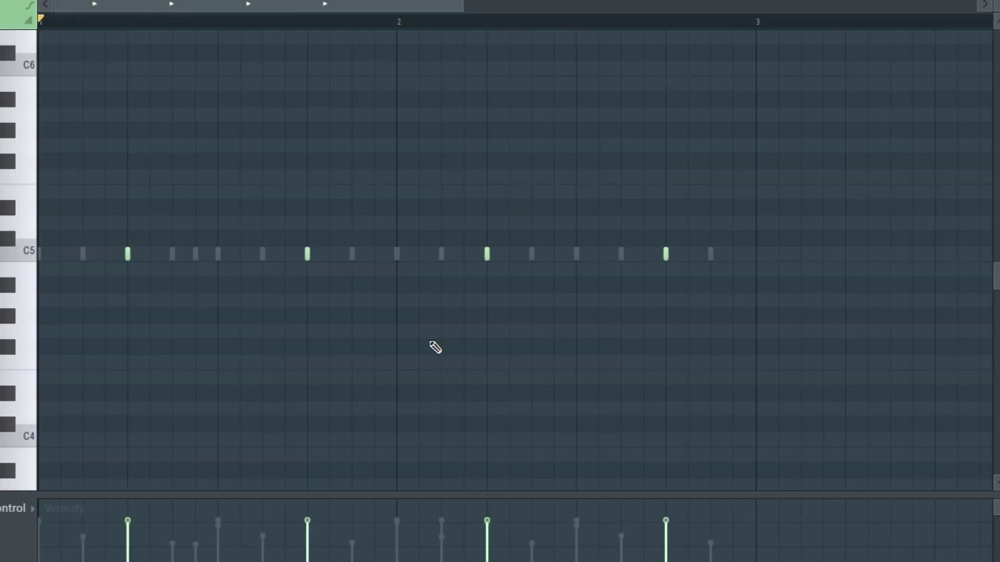
pyautogui.press('space')
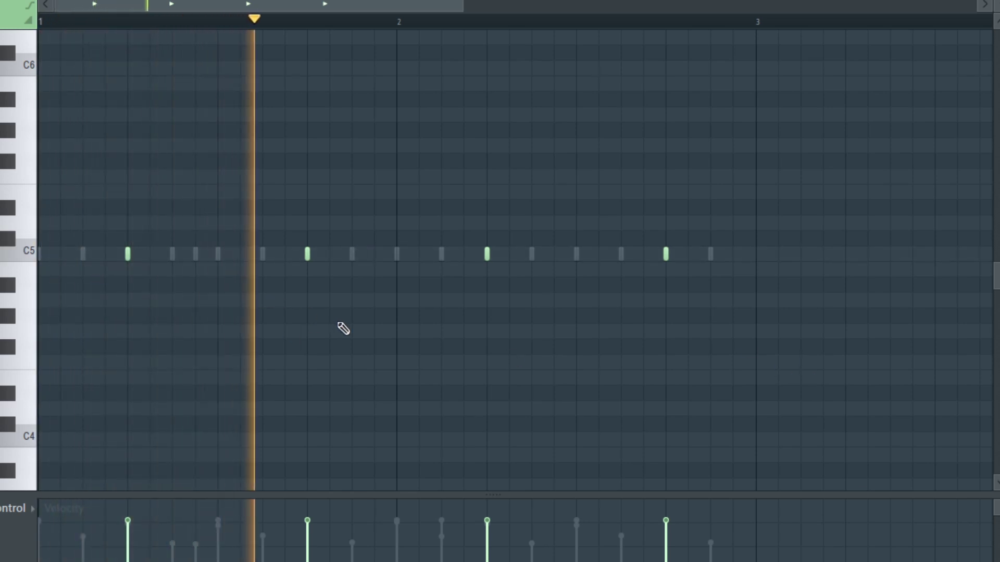
pyautogui.press('space')
pyautogui.click(856, 77)
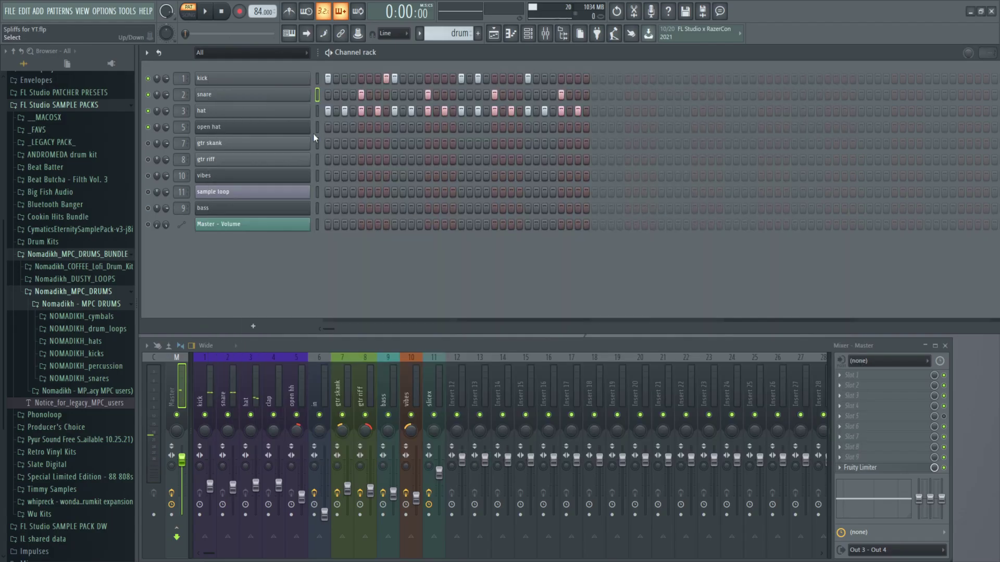
# Examine the hat channel's notes and velocities in the piano roll and play the pattern.
pyautogui.rightClick(263, 110)
pyautogui.click(328, 111)
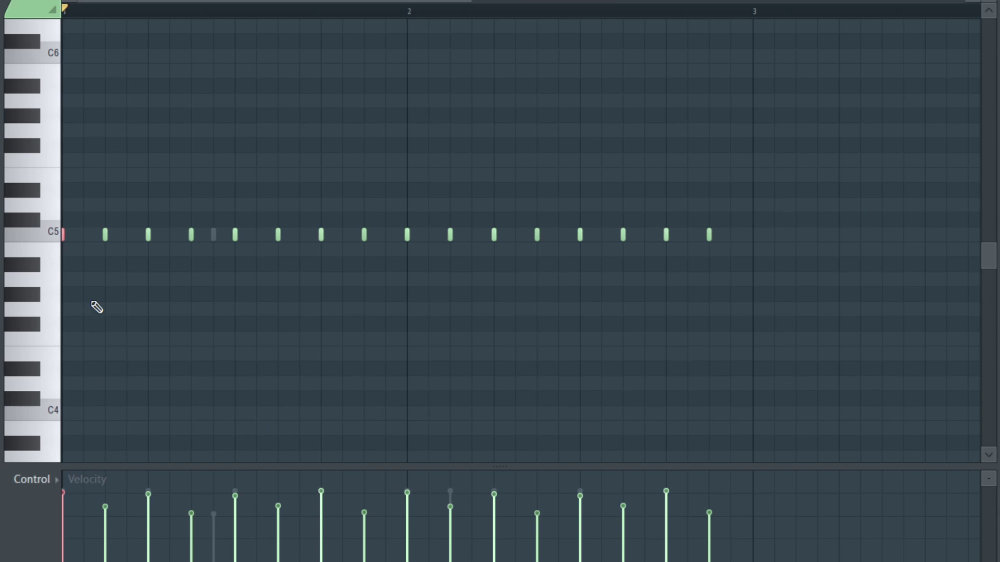
pyautogui.click(105, 234)
pyautogui.press('space')
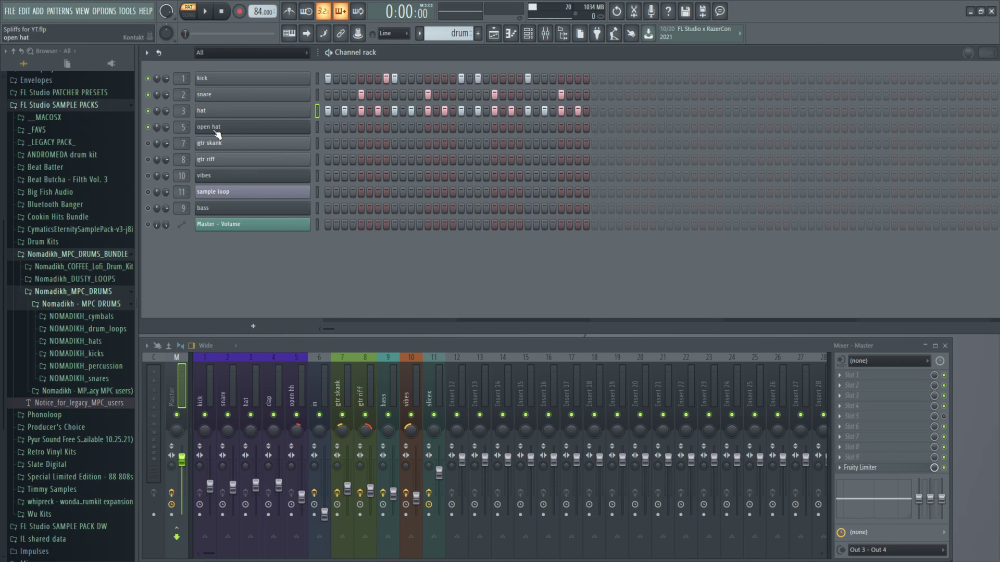
# Switch to the open hat pattern and inspect the open hat channel's 60s Motown Kit in Kontakt.
pyautogui.click(448, 32)
pyautogui.click(445, 99)
pyautogui.click(251, 130)
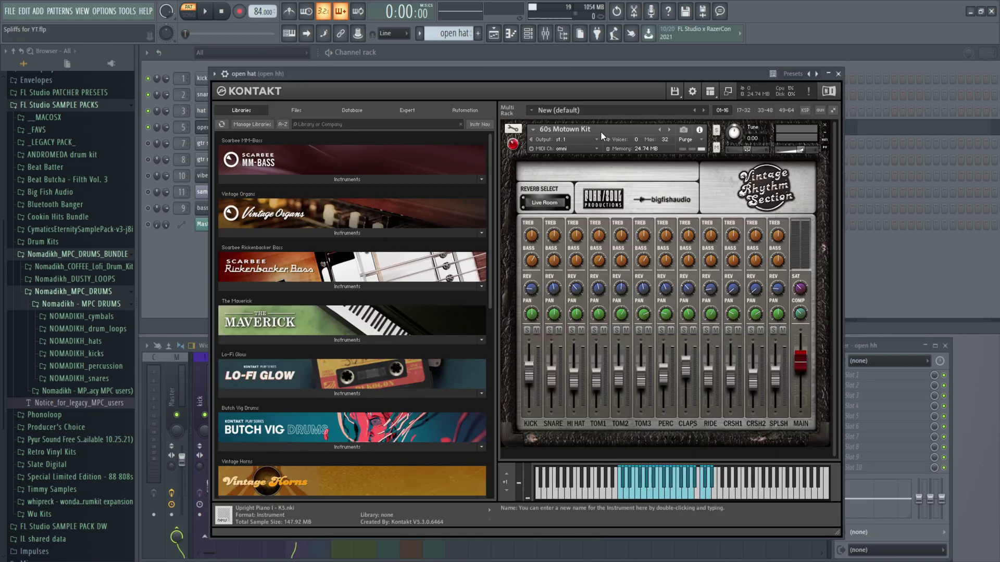
pyautogui.click(838, 73)
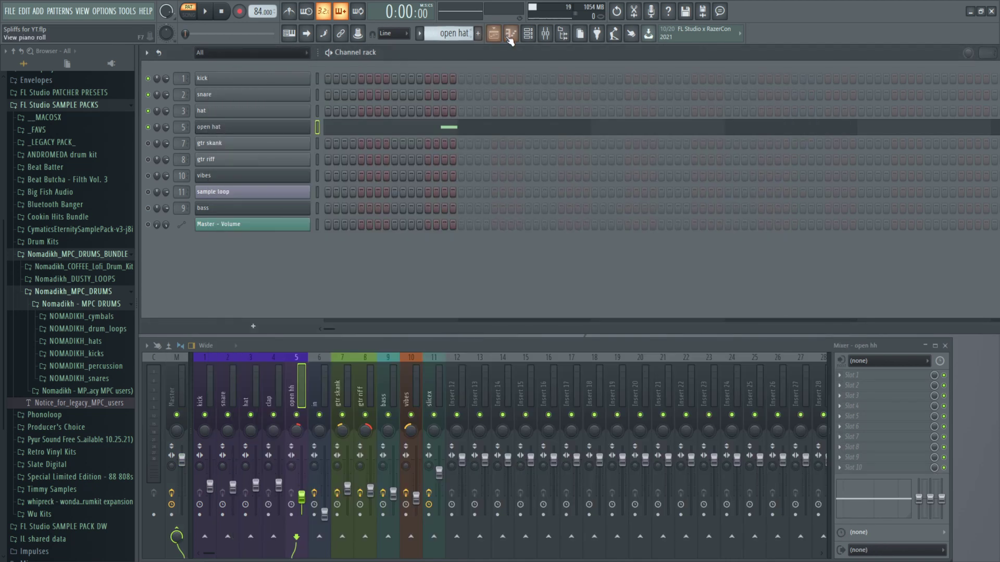
# Open the playlist in song mode and play the arrangement around the first open hat clip on Track 2.
pyautogui.click(493, 34)
pyautogui.click(189, 30)
pyautogui.press('space')
pyautogui.press('space')
pyautogui.press('space')
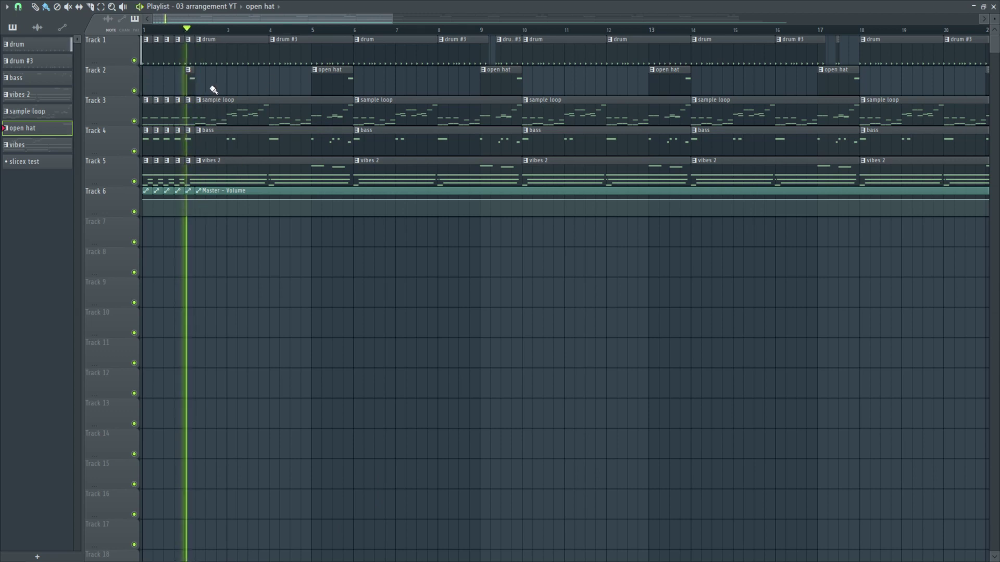
pyautogui.press('space')
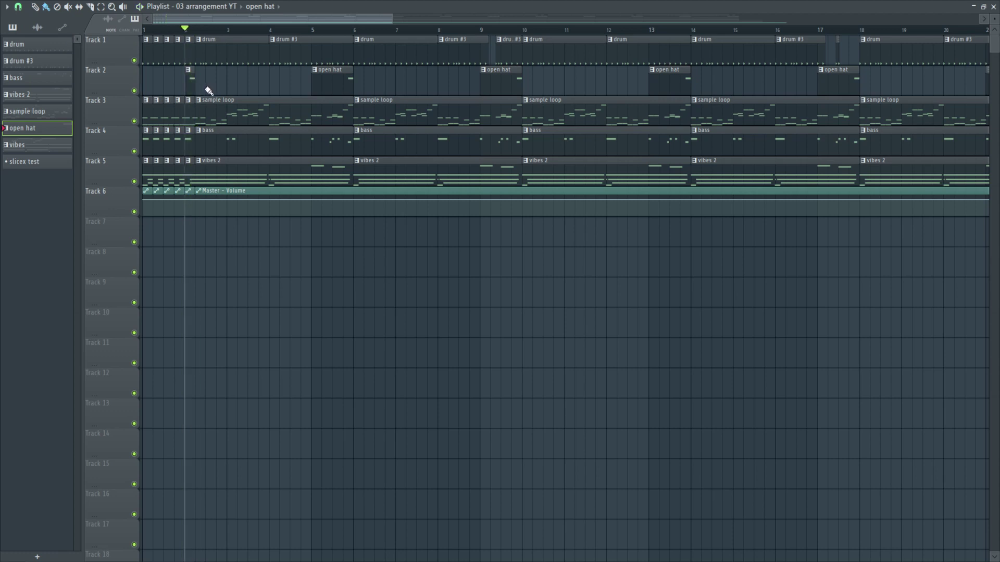
pyautogui.click(993, 7)
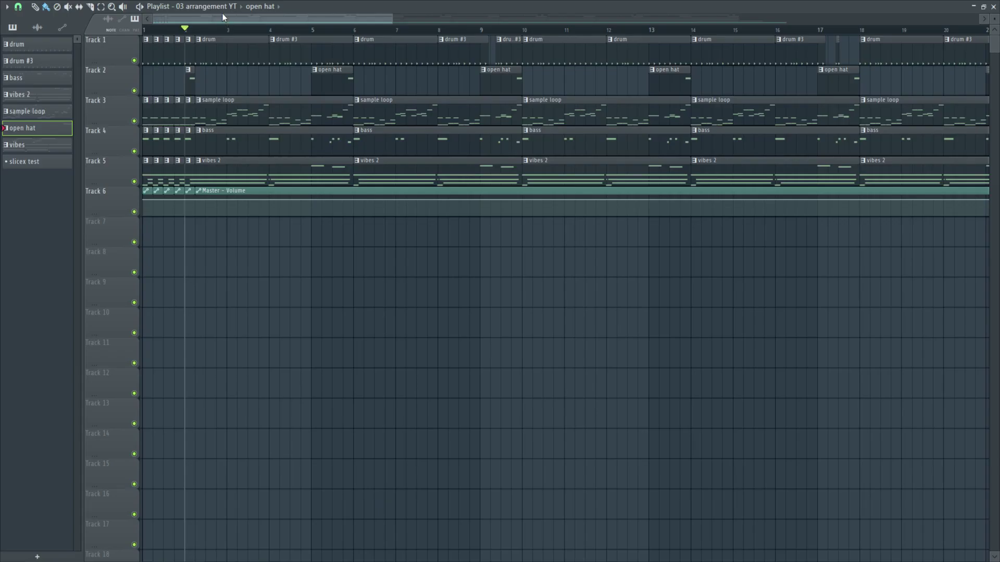
# Load the arrangement 02 selected guitar riffs, unmute the gtr skank track and select the gtr riff and gtr skank clips in bars 1 to 4.
pyautogui.click(222, 10)
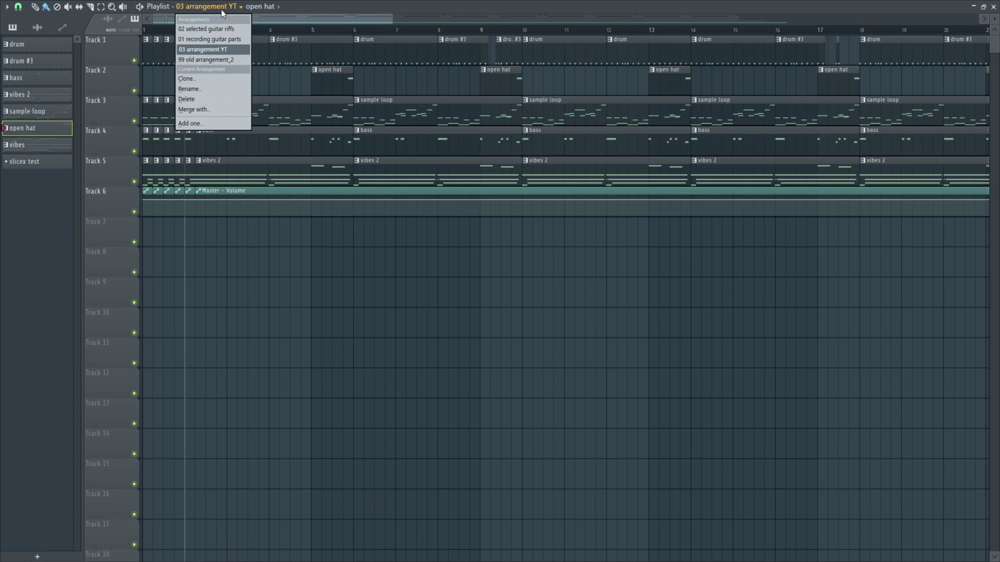
pyautogui.click(207, 29)
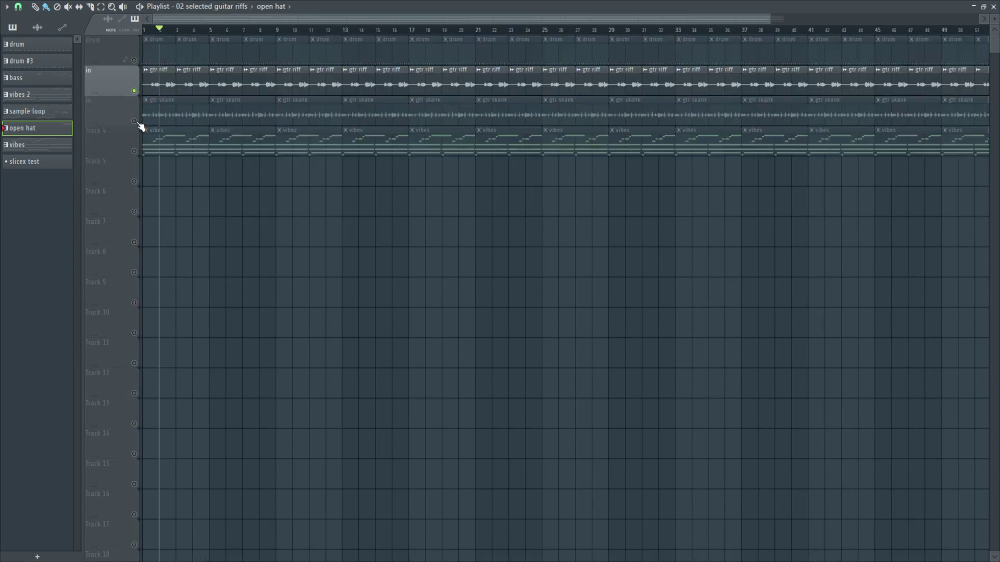
pyautogui.click(134, 121)
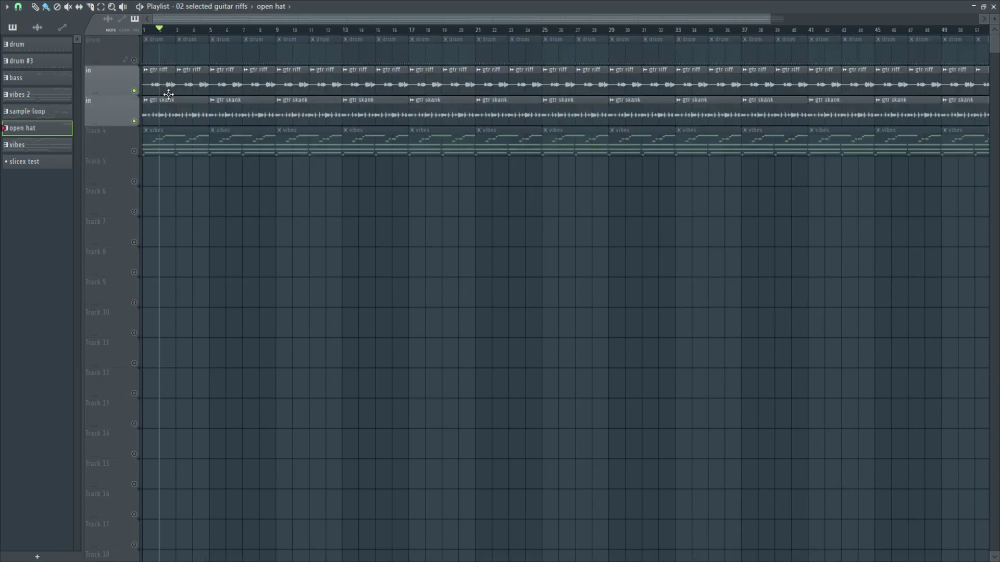
pyautogui.click(155, 79)
pyautogui.click(158, 111)
pyautogui.moveTo(187, 107); pyautogui.dragTo(151, 70)
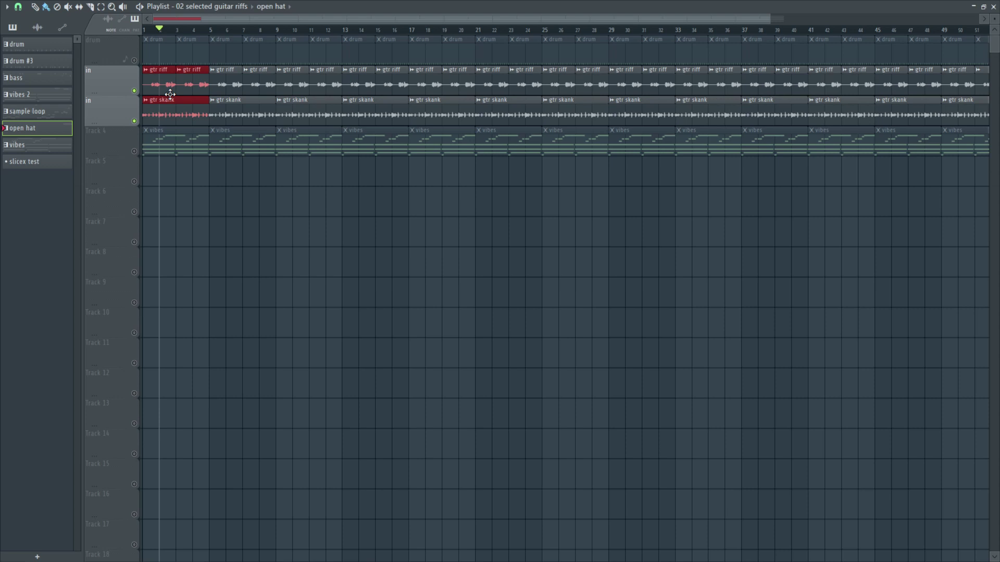
# Play the soloed gtr skank track from the start, stop it and release the solo.
pyautogui.press('space')
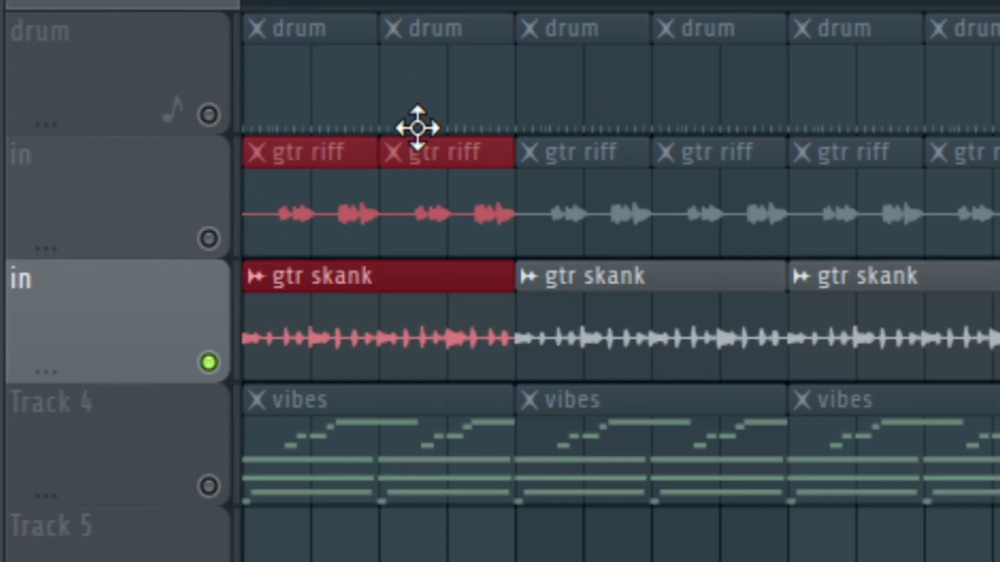
pyautogui.press('space')
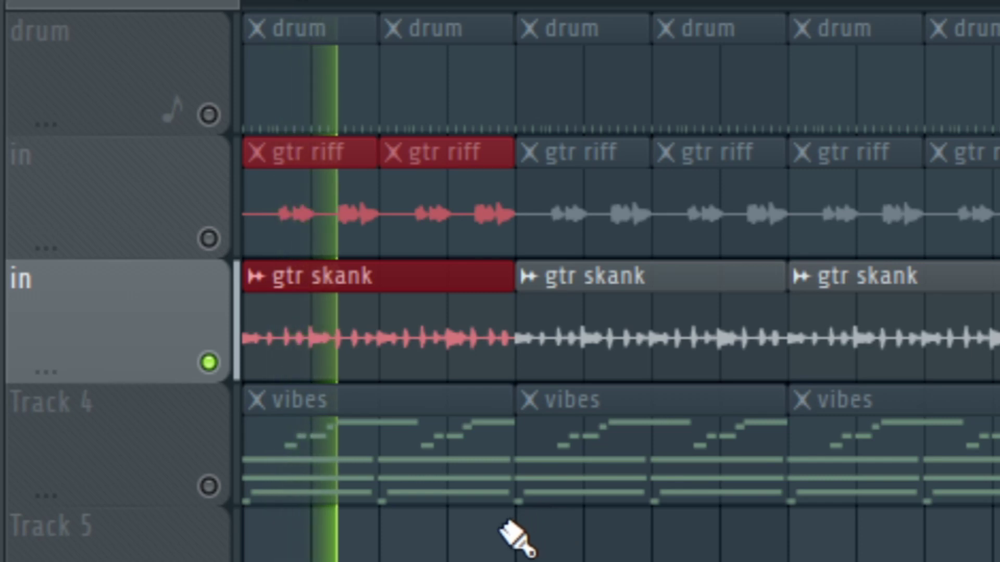
pyautogui.press('space')
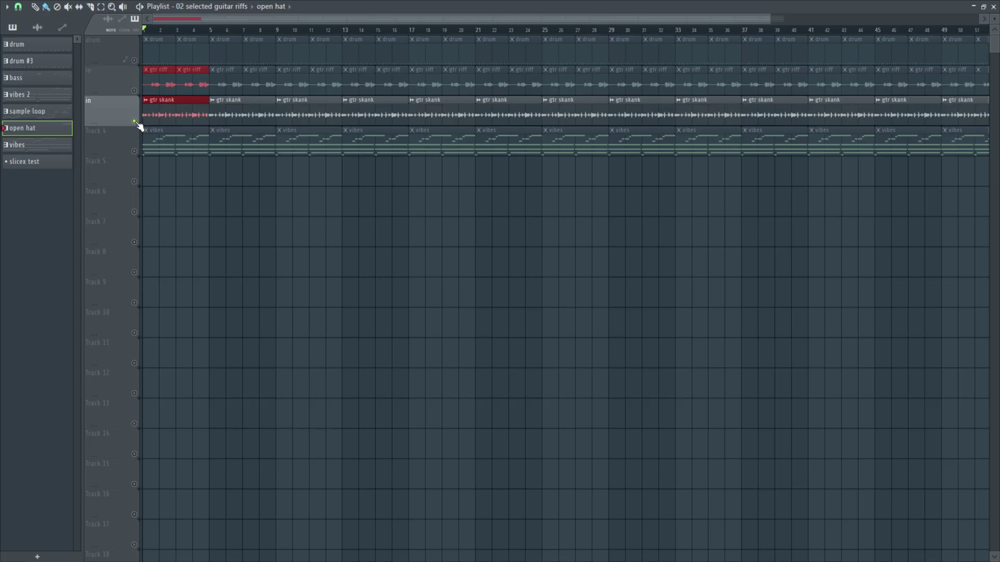
pyautogui.keyDown('ctrl'); pyautogui.click(134, 121); pyautogui.keyUp('ctrl')
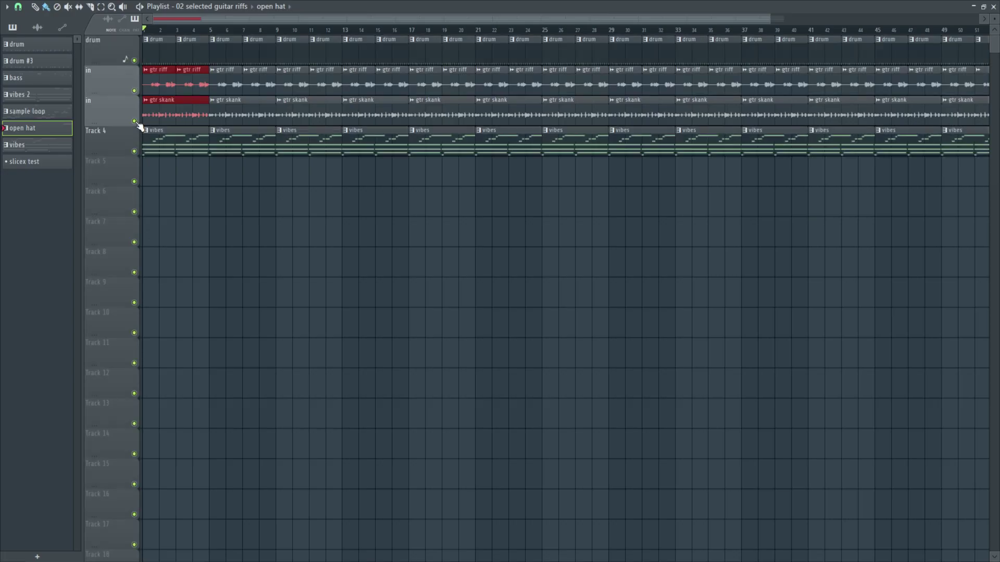
# Solo the gtr riff track and play it from the start.
pyautogui.keyDown('ctrl'); pyautogui.click(134, 91); pyautogui.keyUp('ctrl')
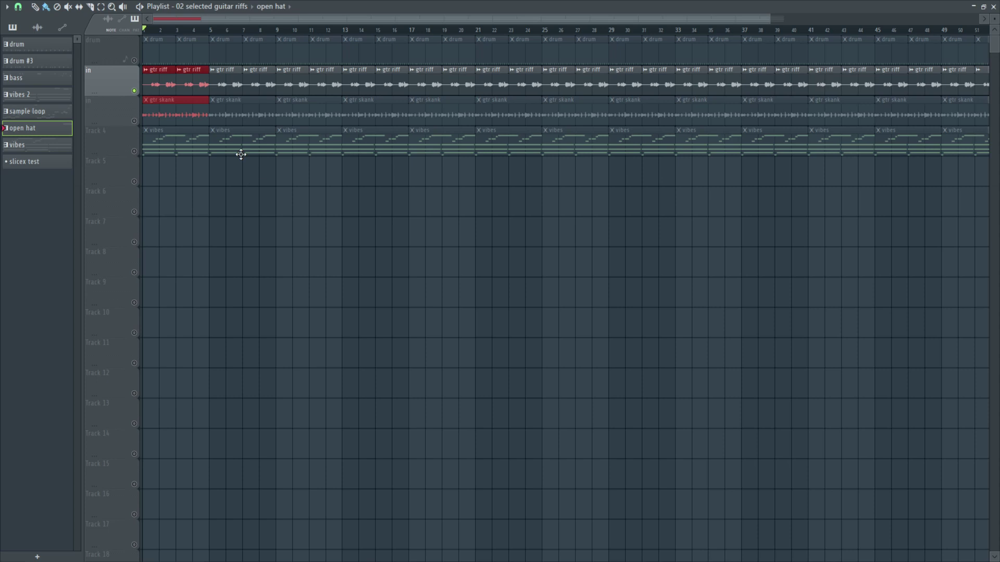
pyautogui.press('space')
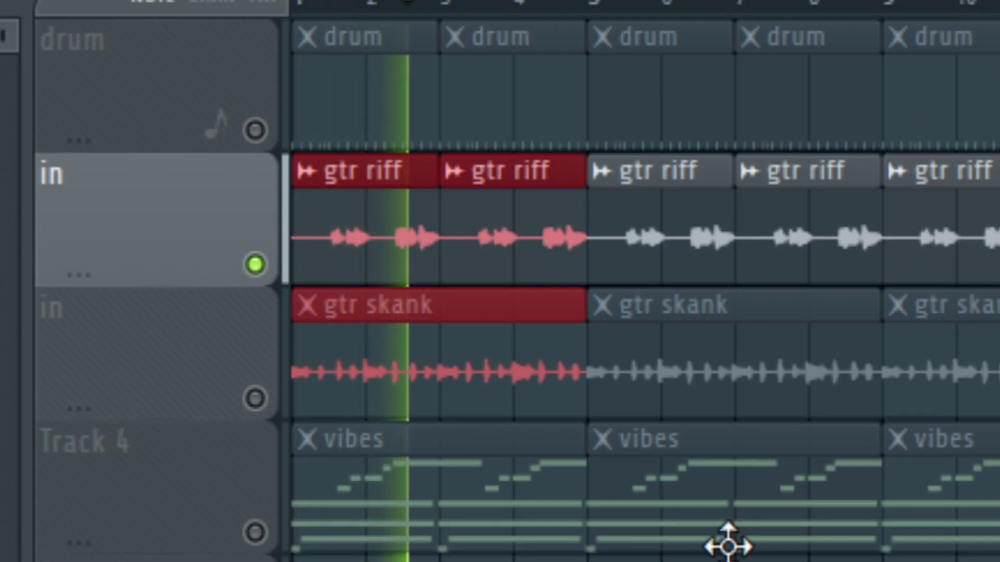
pyautogui.press('space')
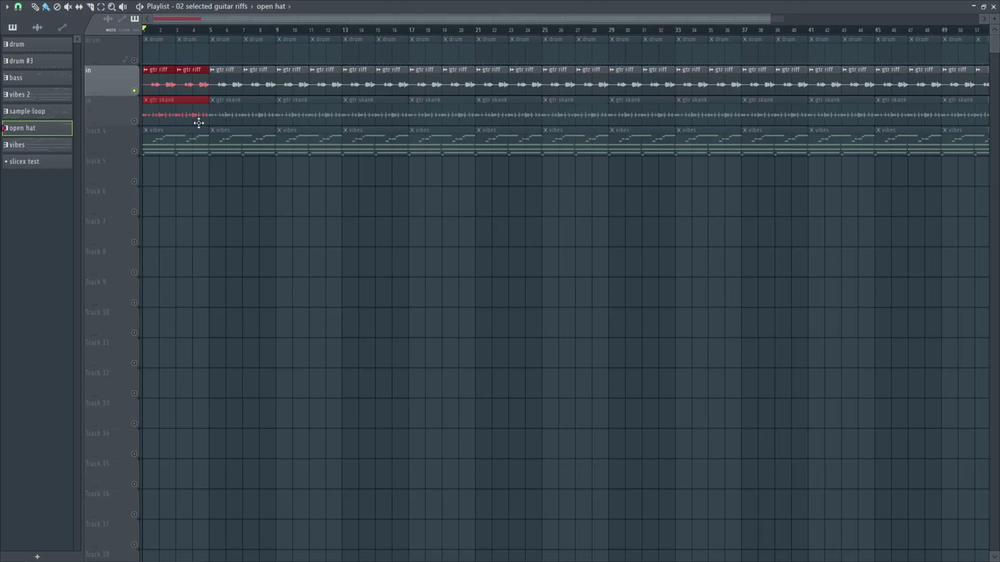
# Play the gtr riff and gtr skank tracks together, first alone and again with the drum track unmuted.
pyautogui.press('space')
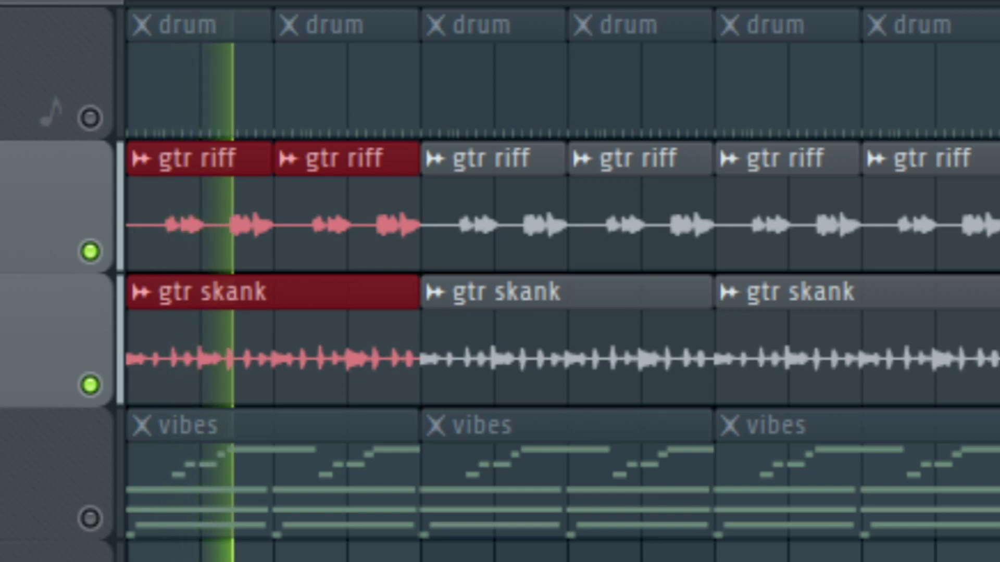
pyautogui.press('space')
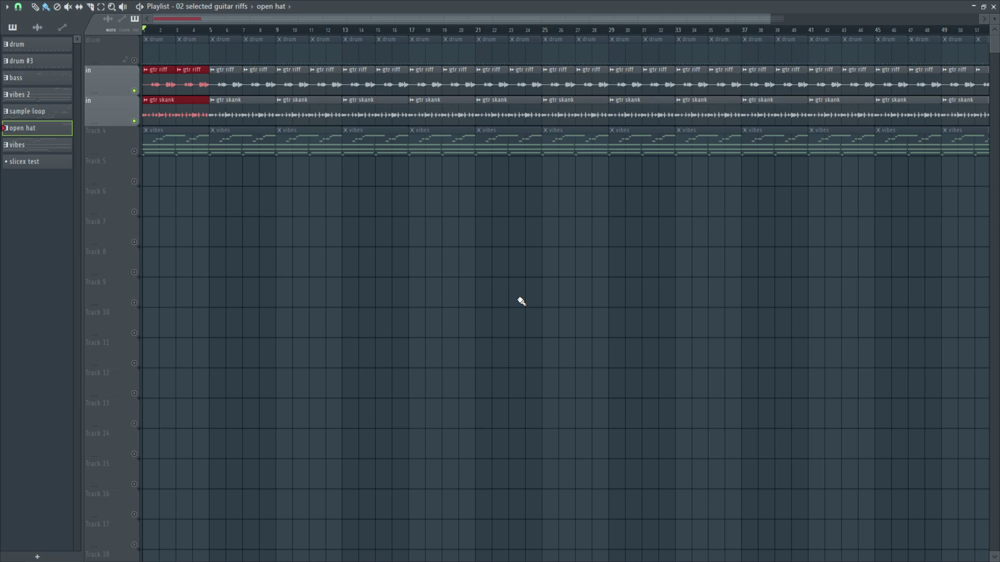
pyautogui.click(134, 59)
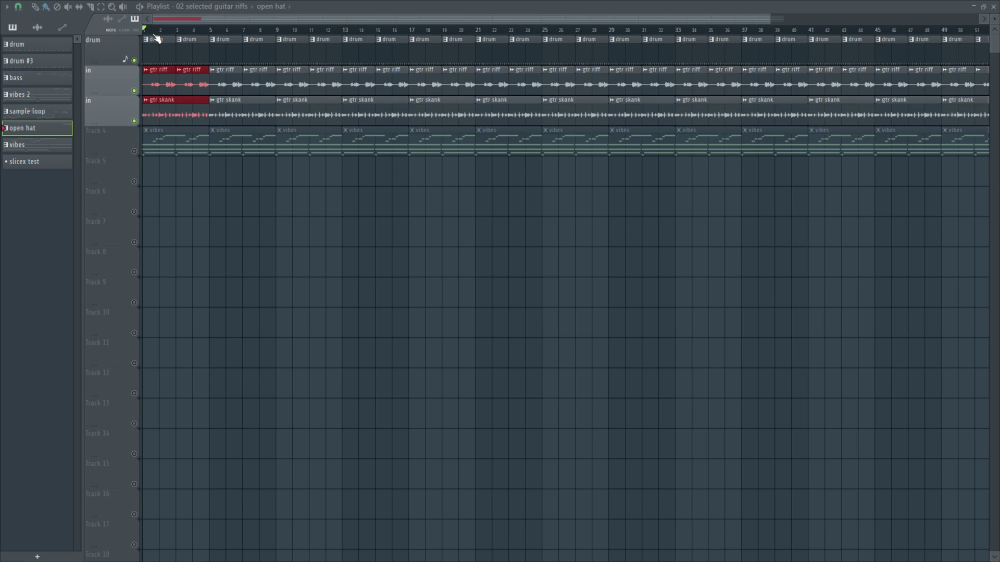
pyautogui.press('space')
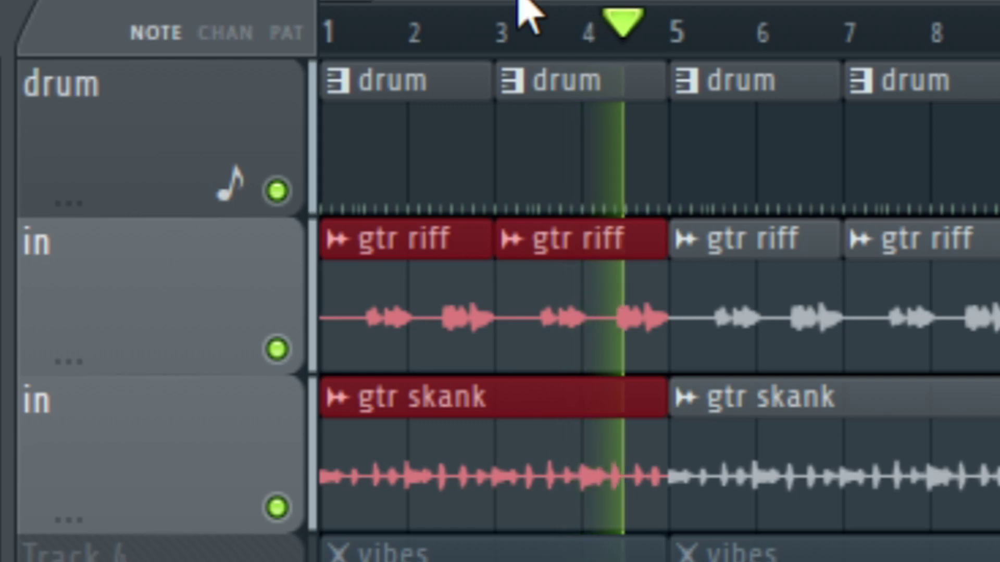
pyautogui.press('space')
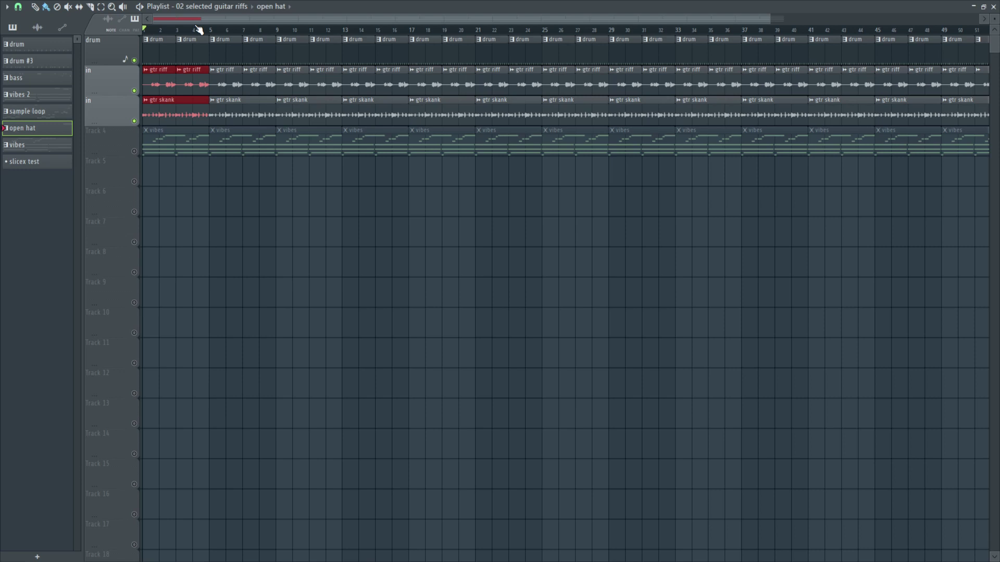
# Deselect the guitar clips, mute the drum track and unmute the vibes clips on Track 4.
pyautogui.click(198, 30)
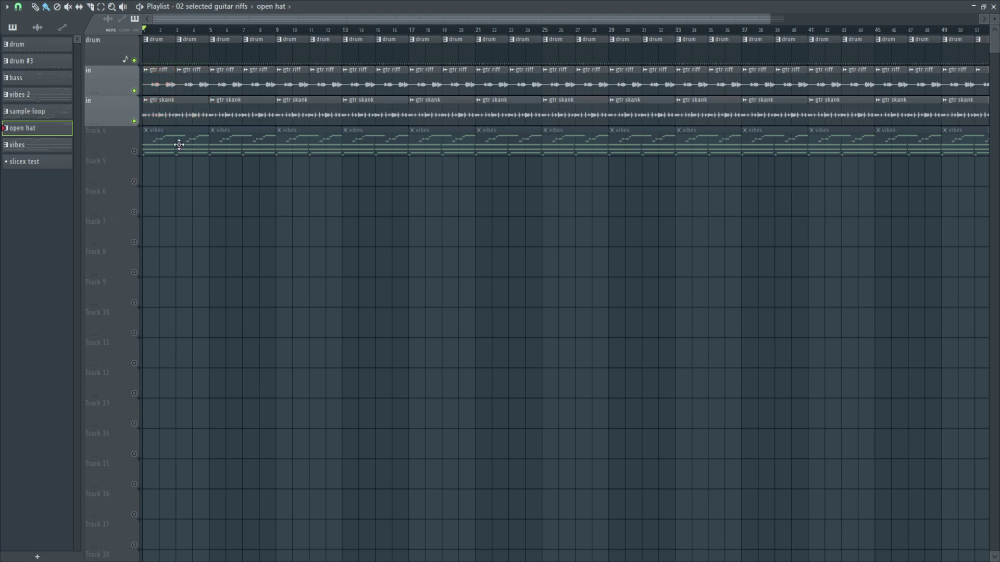
pyautogui.click(135, 61)
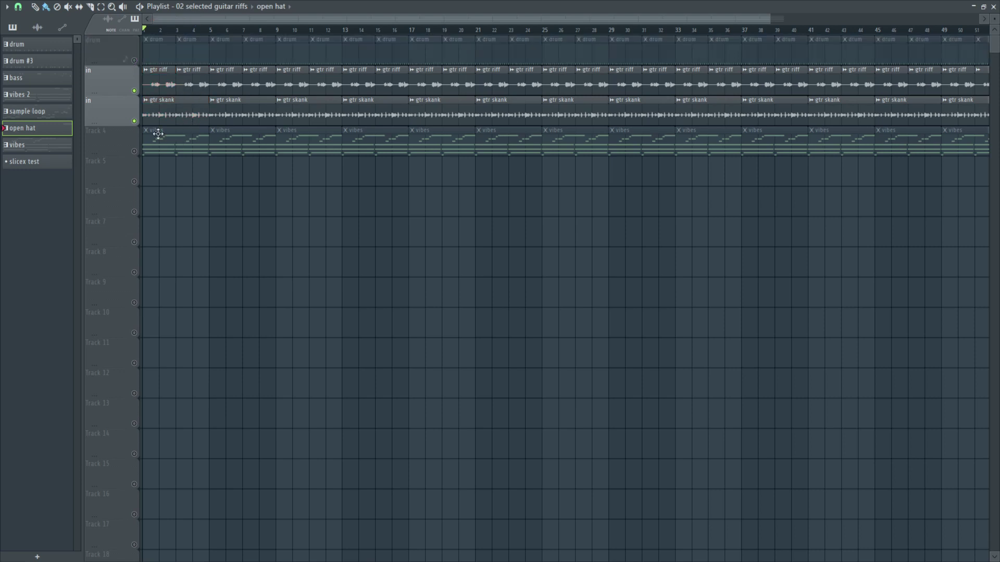
pyautogui.click(134, 152)
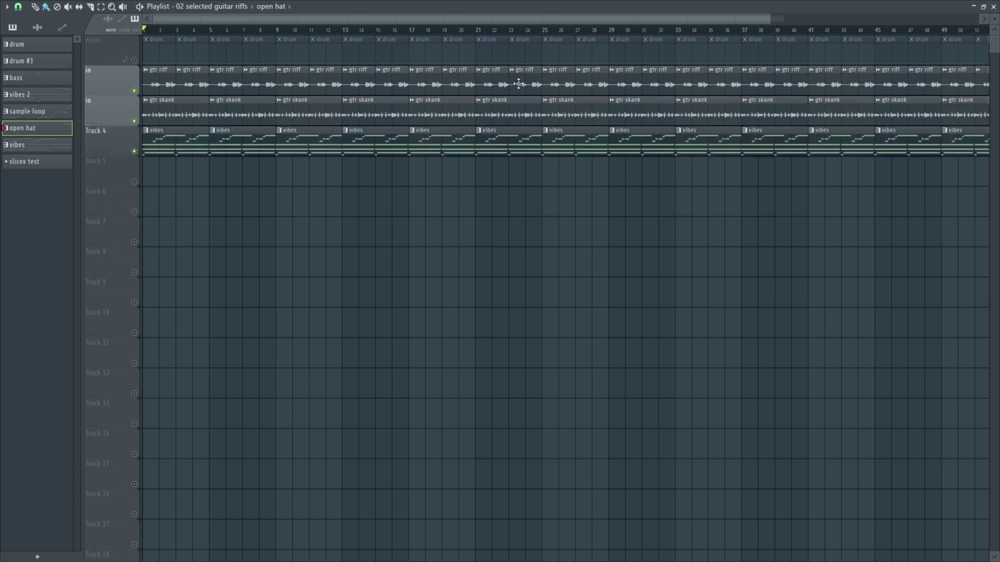
# Close the playlist and switch to the vibes pattern in the channel rack.
pyautogui.click(992, 6)
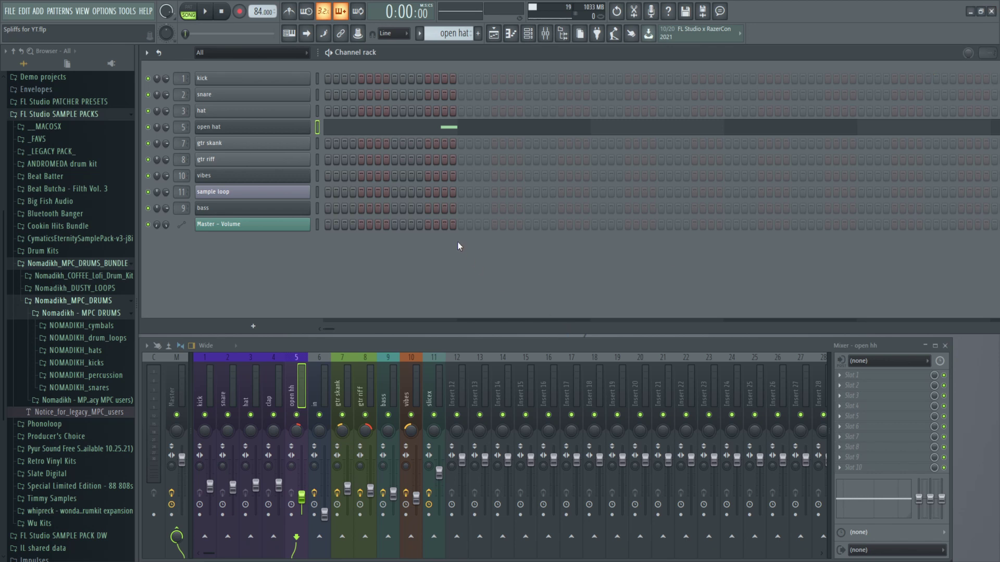
pyautogui.scroll(-3, 442, 33)
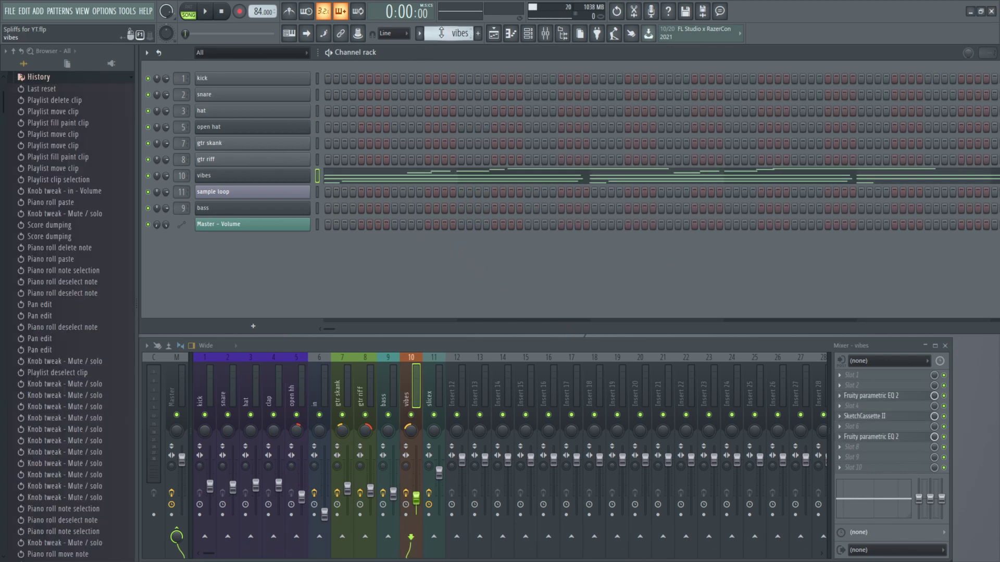
# View the vibes channel's Kontakt instrument, and open its piano roll with the notes in bars 5 and 6 selected.
pyautogui.click(301, 177)
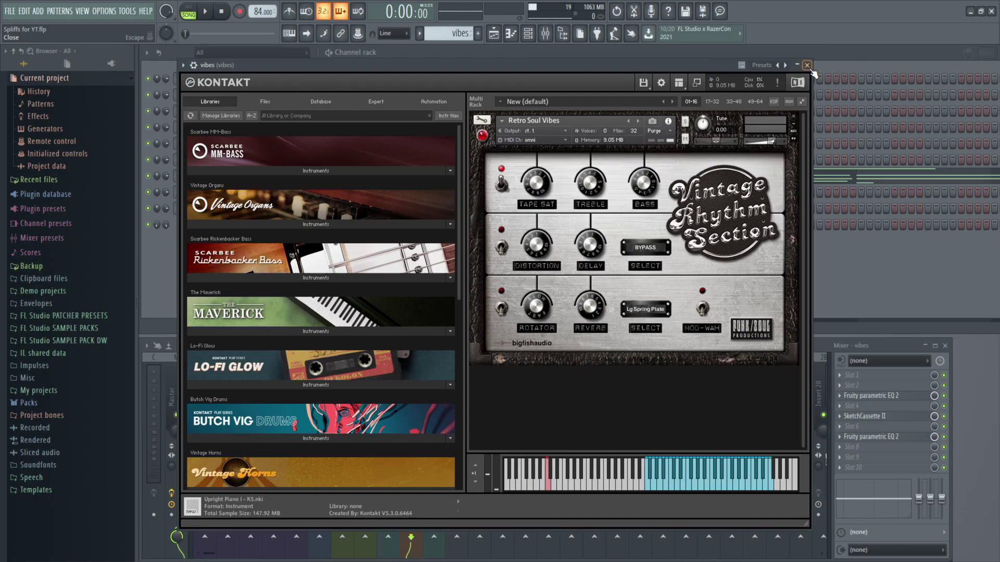
pyautogui.click(807, 64)
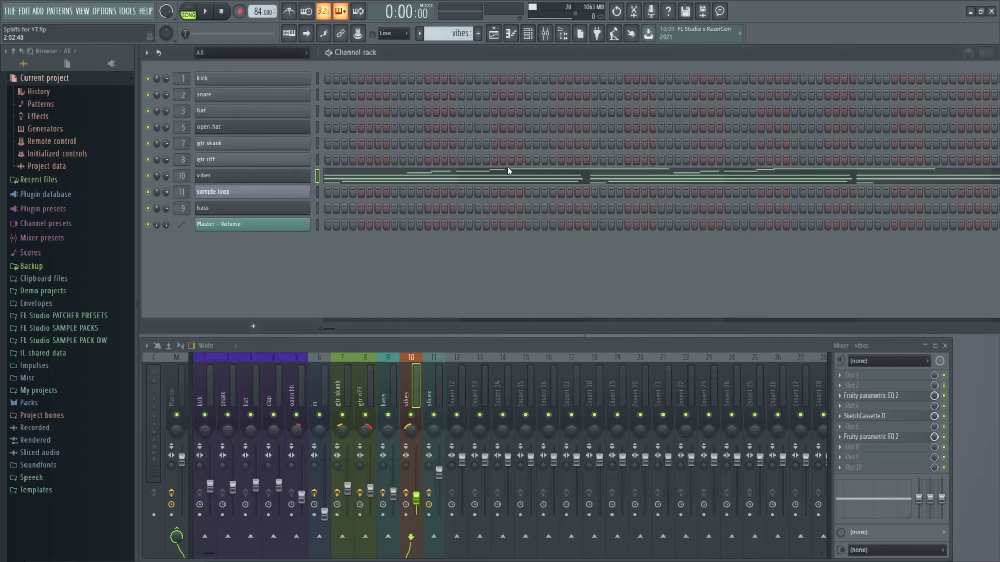
pyautogui.click(457, 178)
pyautogui.scroll(-2, 655, 293)
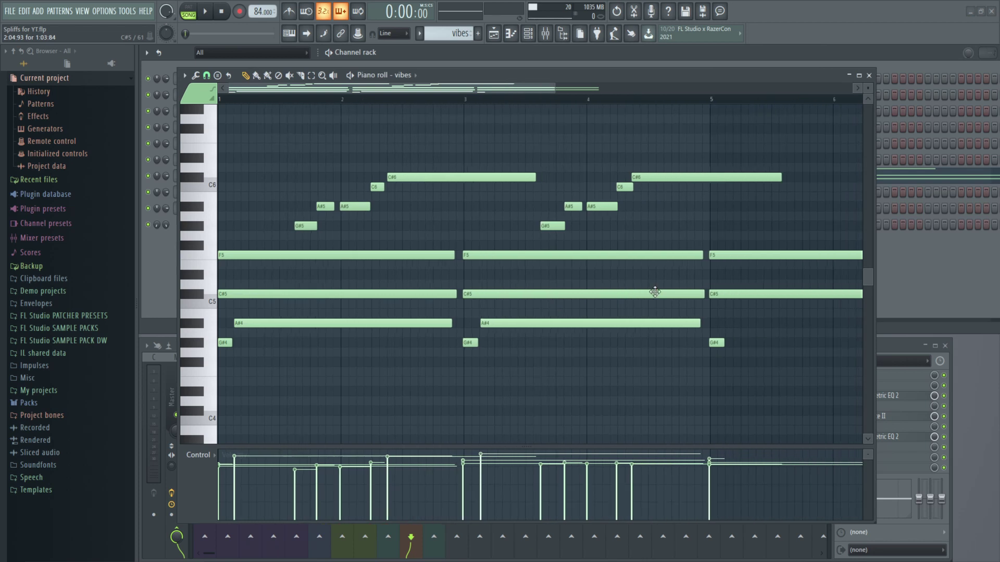
pyautogui.moveTo(644, 103); pyautogui.dragTo(818, 111)
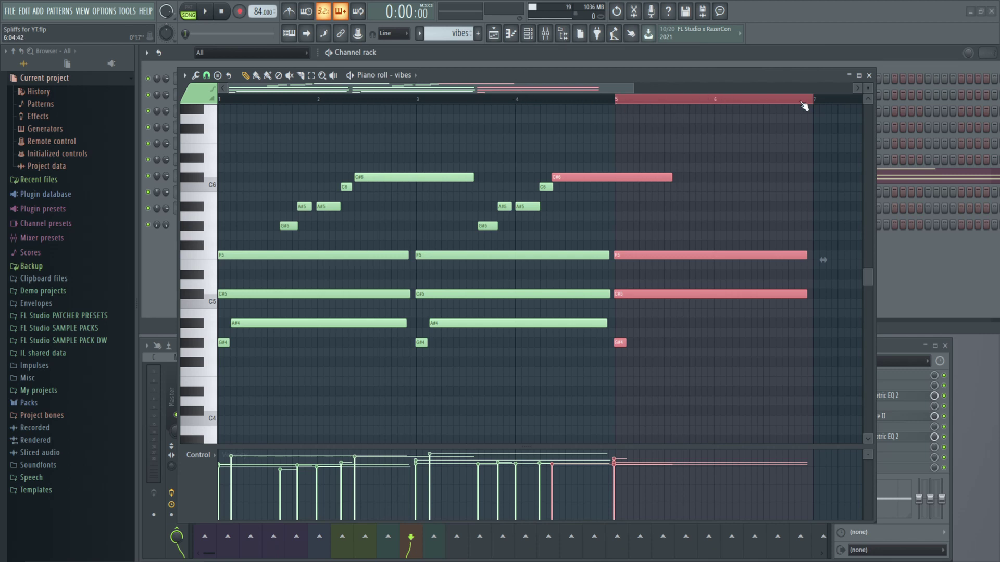
# Check the playlist, return to the vibes piano roll and play the vibes melody from the start.
pyautogui.press('F5')
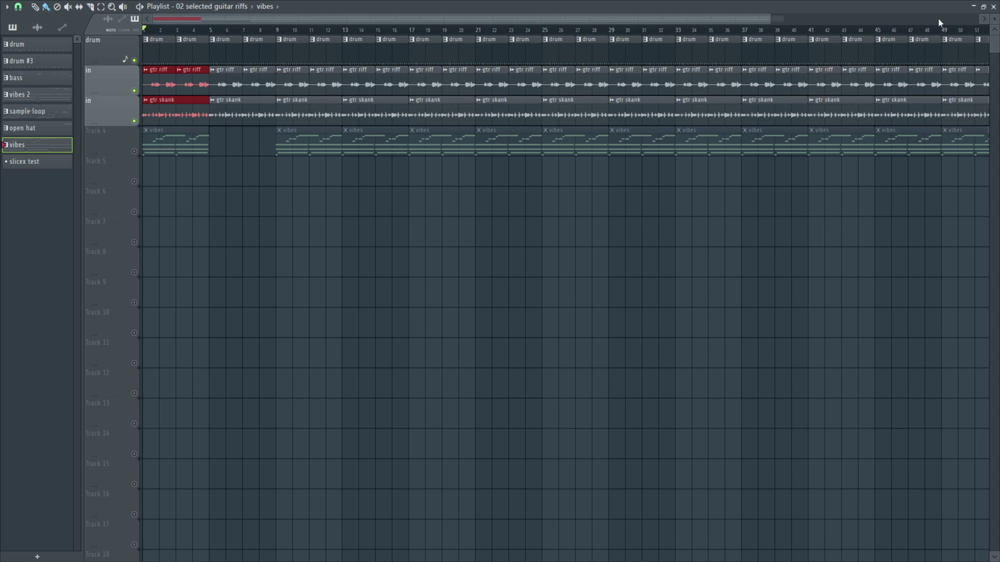
pyautogui.press('F5')
pyautogui.press('space')
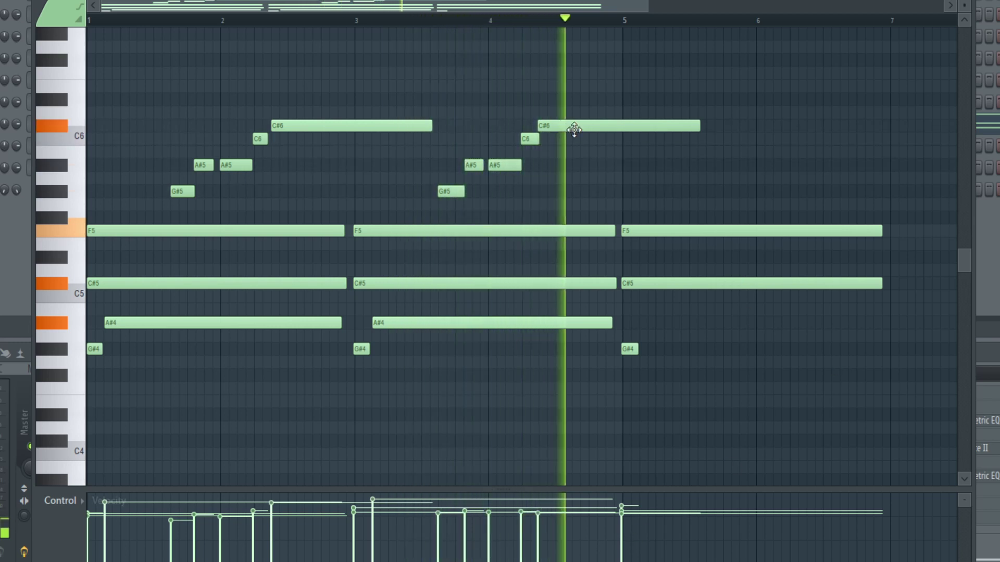
pyautogui.press('space')
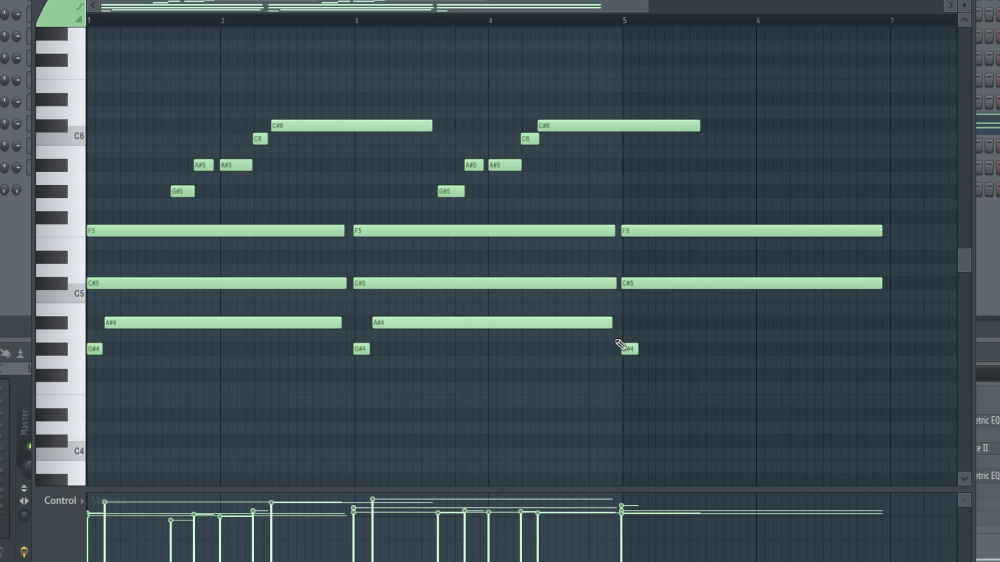
pyautogui.press('space')
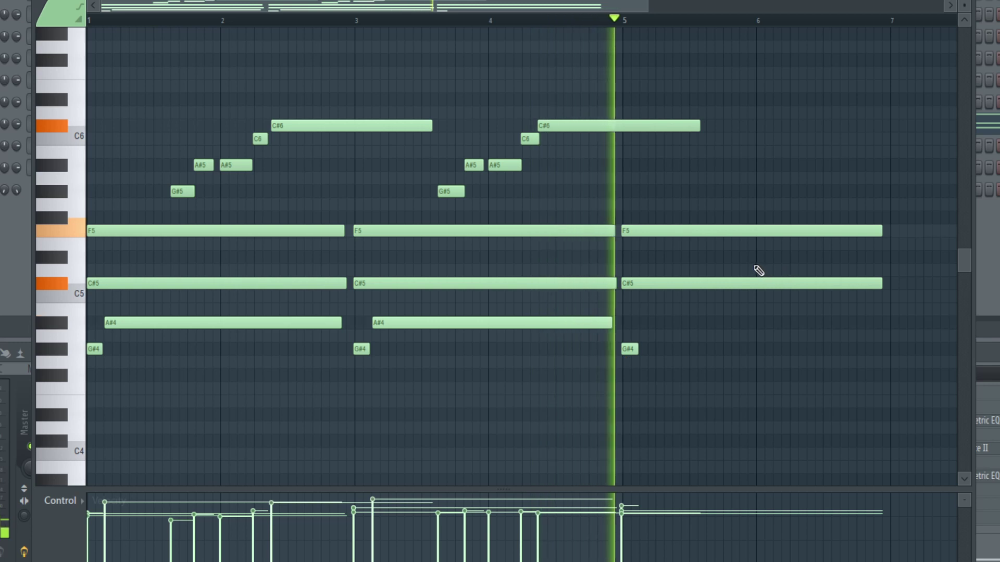
# Play the drum, gtr riff, gtr skank and vibes tracks together in the playlist from bar 1.
pyautogui.press('F5')
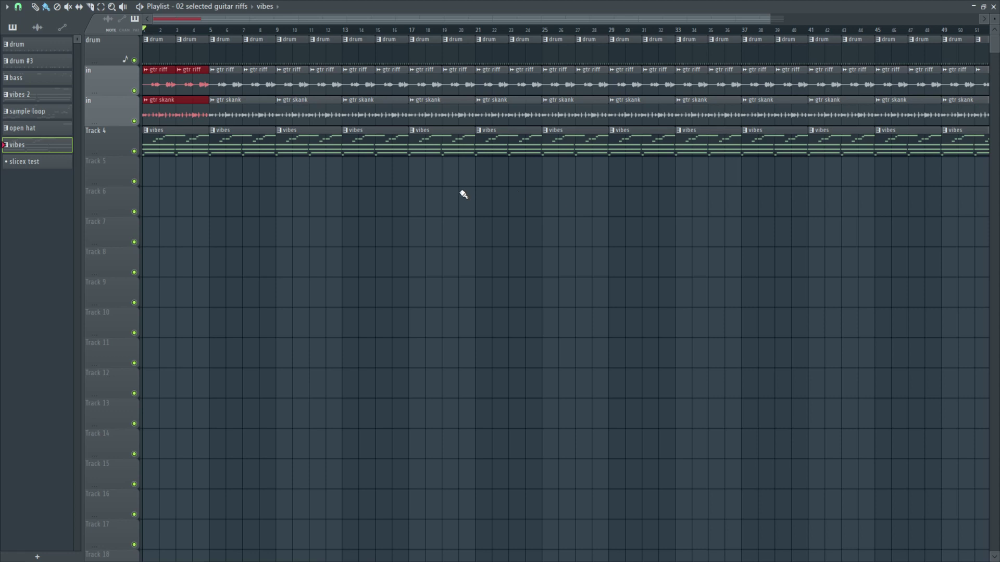
pyautogui.press('space')
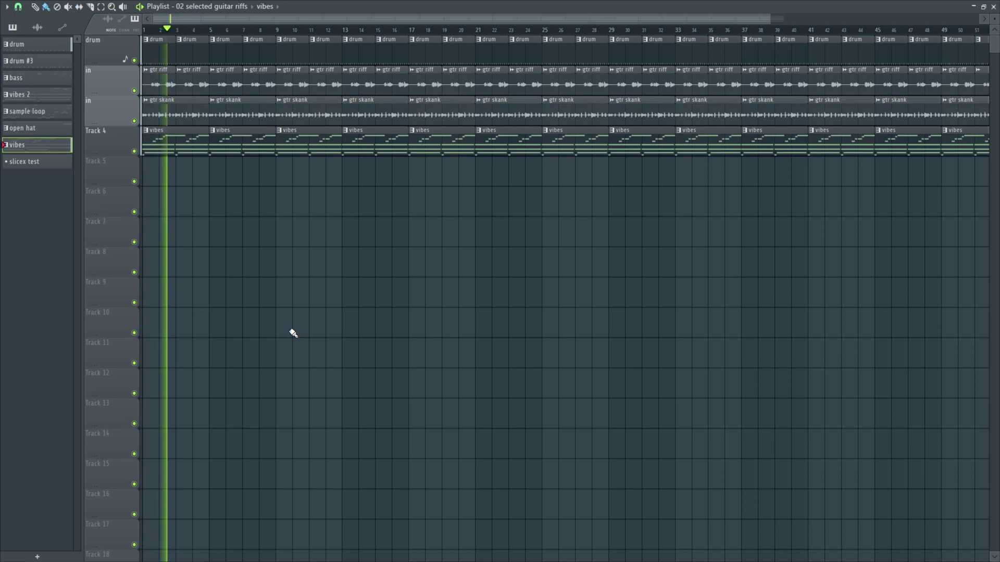
pyautogui.press('space')
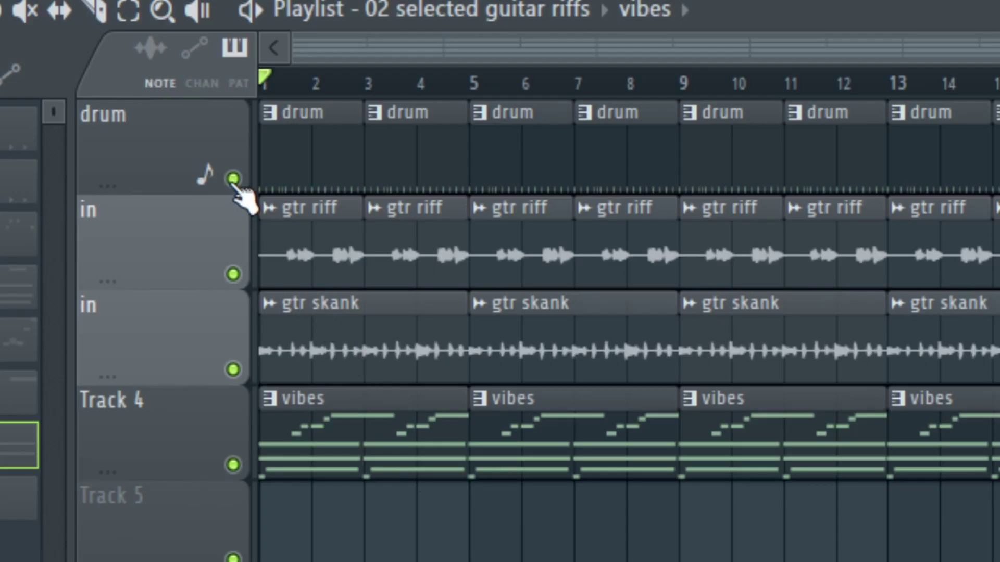
# Mute the drum track and set the playlist time selection to the first four bars.
pyautogui.click(232, 178)
pyautogui.click(472, 79)
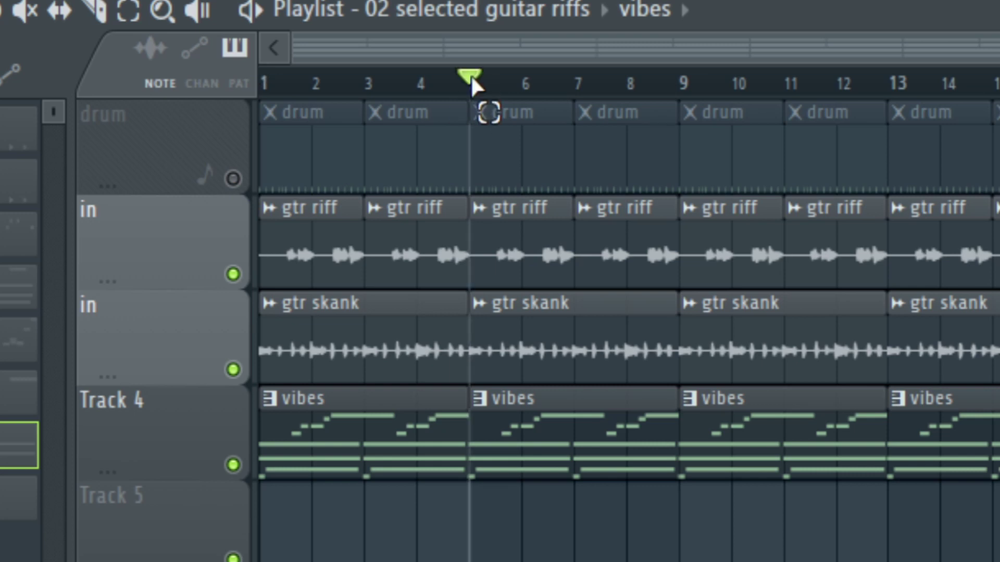
pyautogui.moveTo(471, 79); pyautogui.dragTo(260, 79)
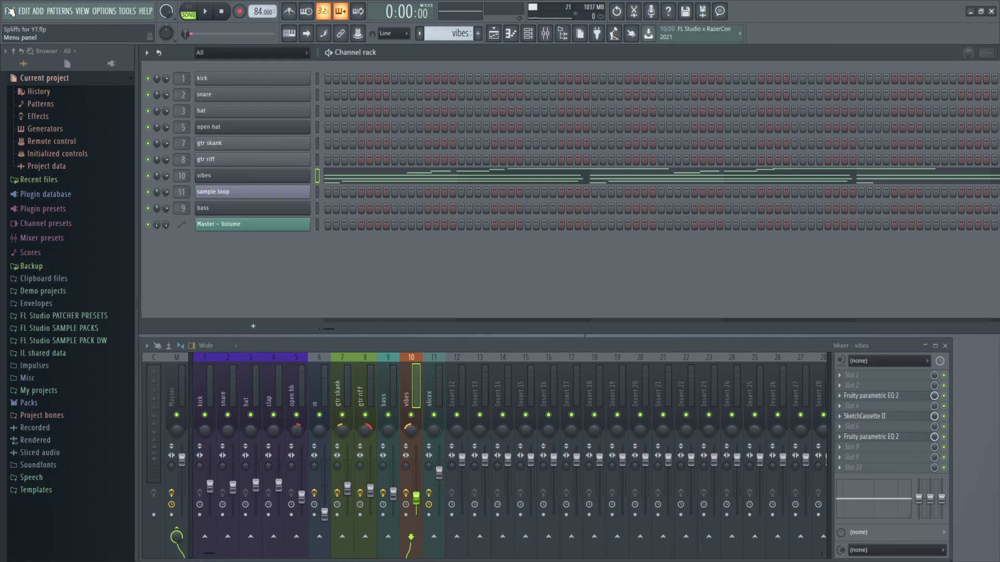
# Export the song selection as a 16-bit stereo wave file named sample loop - 2021-10-23.wav, with the tail set to cut remainder.
pyautogui.click(9, 10)
pyautogui.moveTo(33, 104)
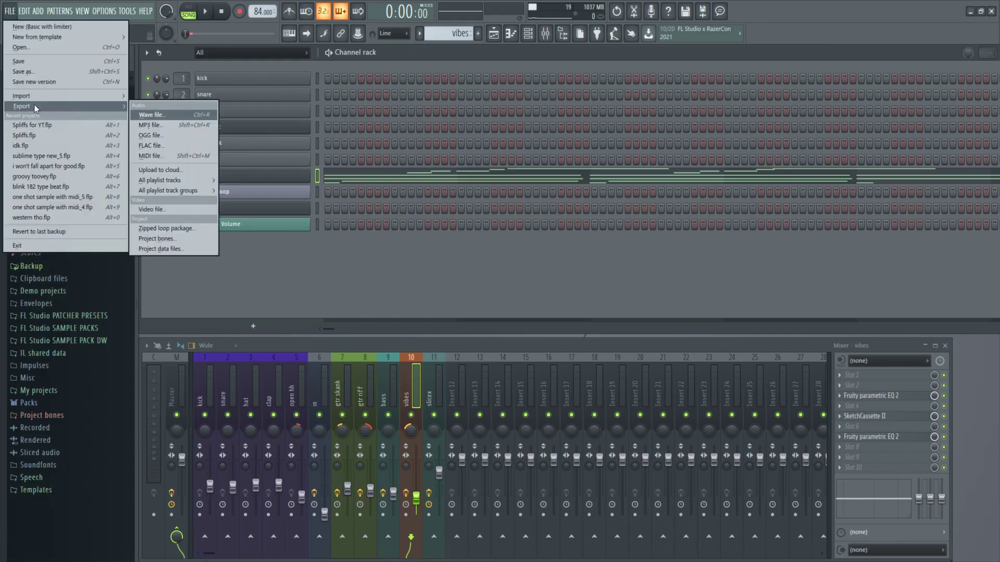
pyautogui.click(198, 116)
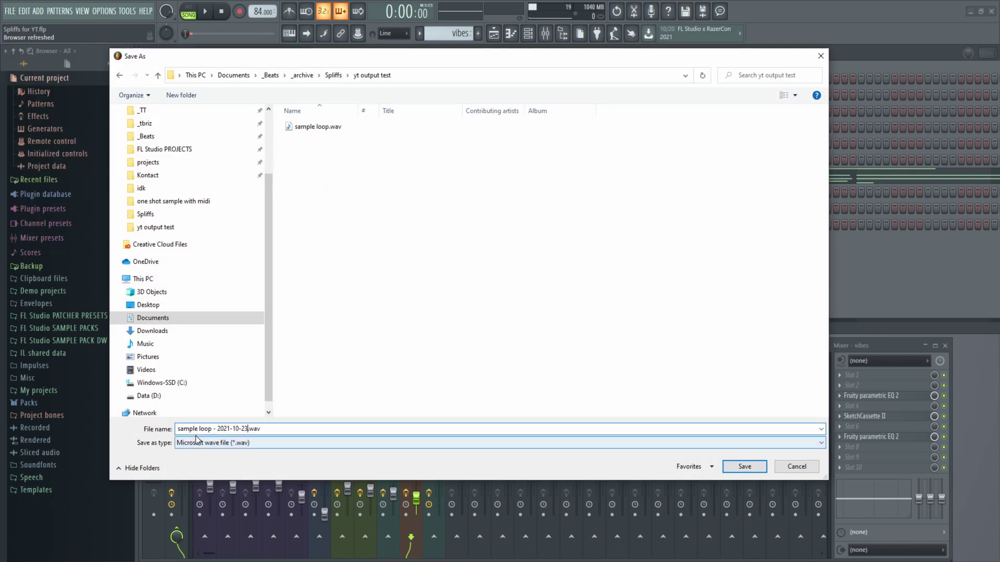
pyautogui.click(744, 466)
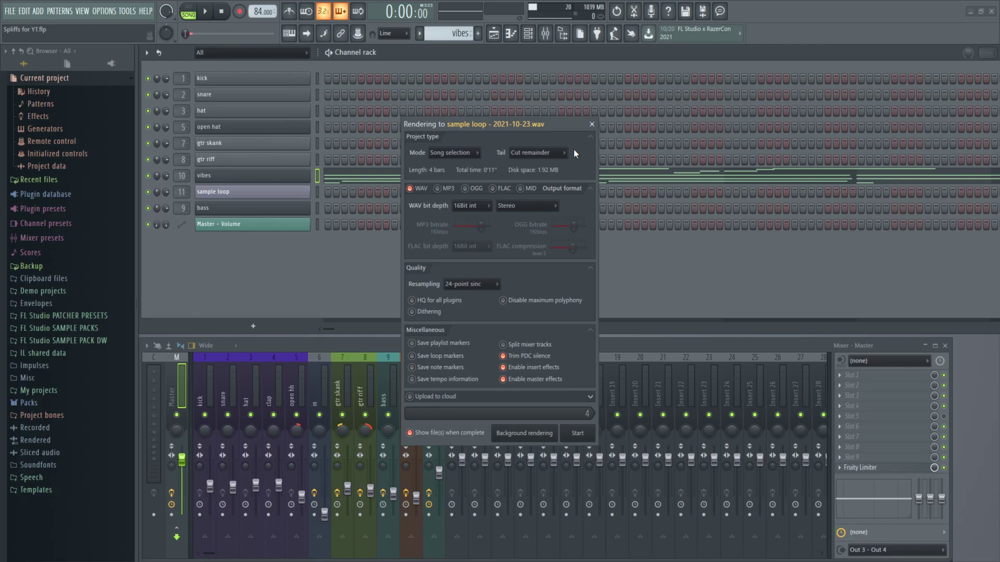
pyautogui.click(576, 435)
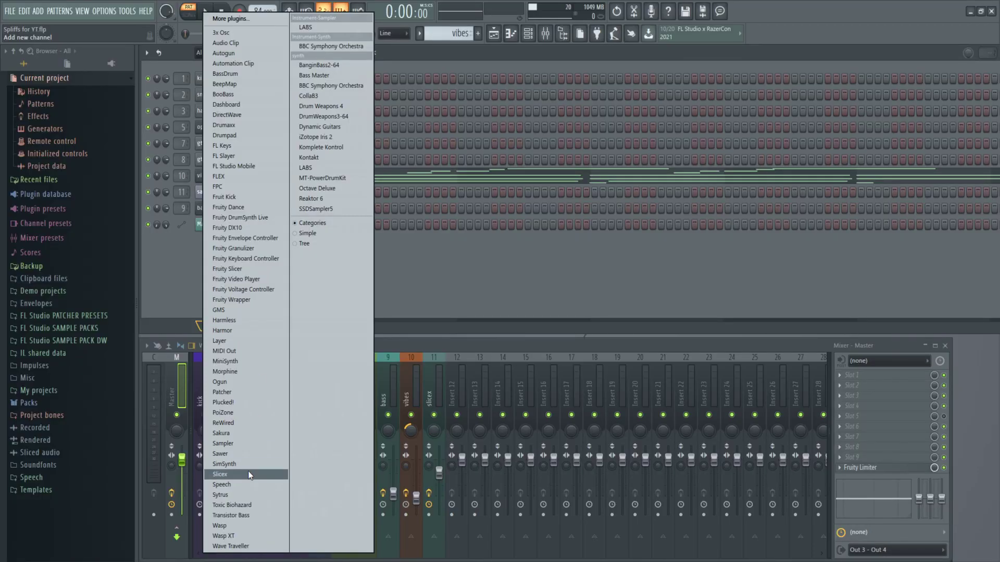
# Add a Slicex channel with auto-dump turned off and load the exported sample loop - 2021-10-23 into it.
pyautogui.click(252, 538)
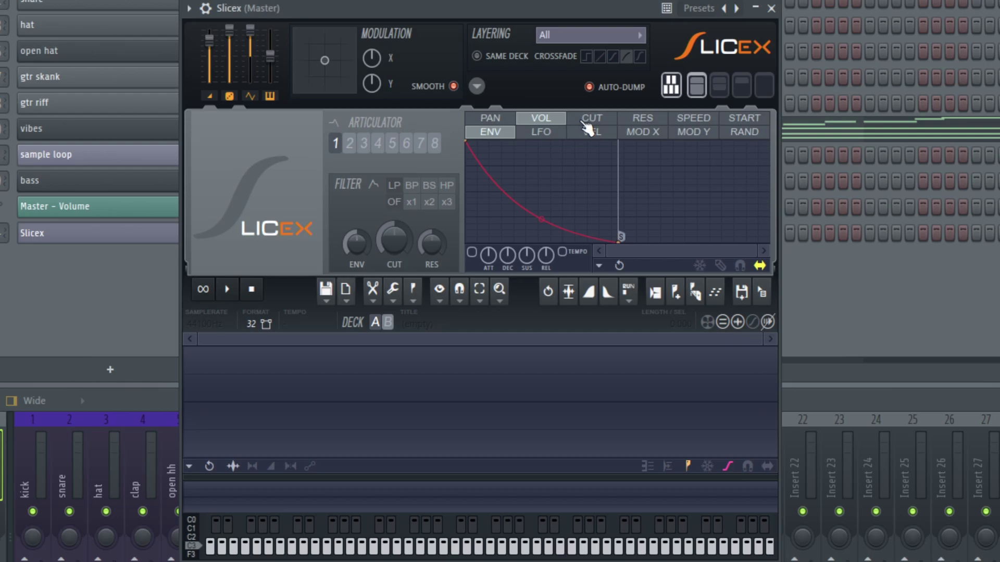
pyautogui.click(598, 89)
pyautogui.click(324, 300)
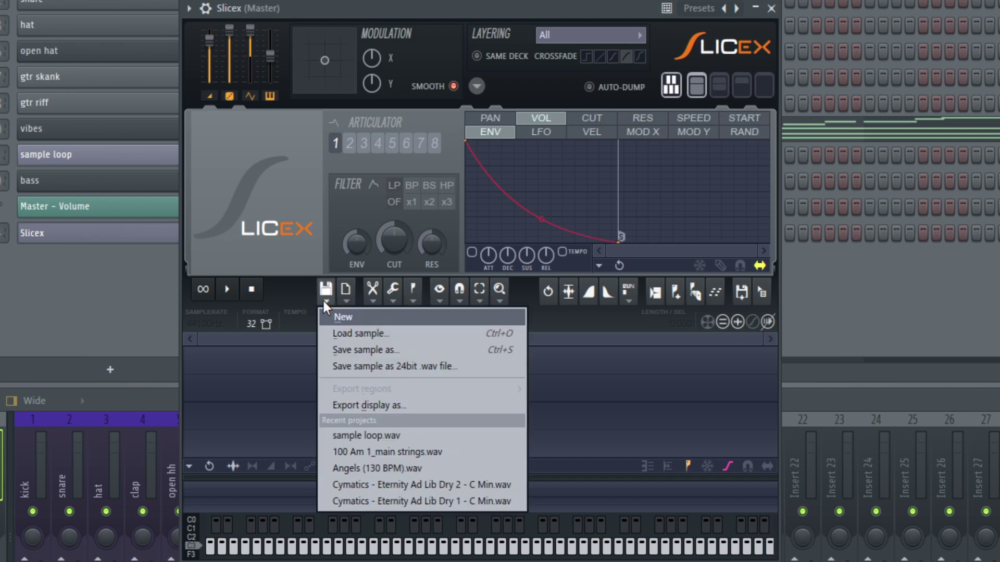
pyautogui.click(360, 334)
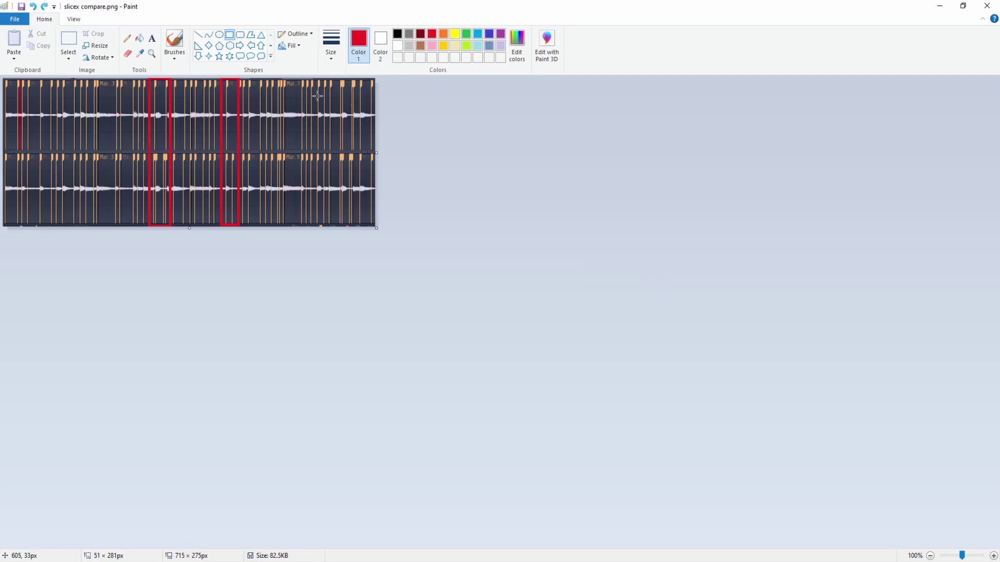
# Compare the two slice marker layouts in slicex compare.png in Paint and close the image.
pyautogui.doubleClick(335, 7)
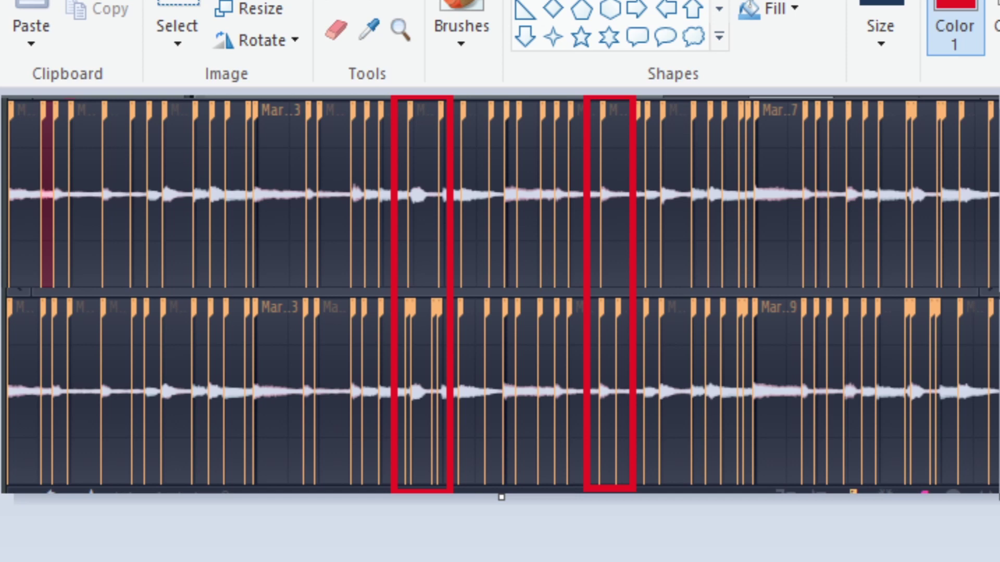
pyautogui.hotkey('alt', 'F4')
pyautogui.click(737, 417)
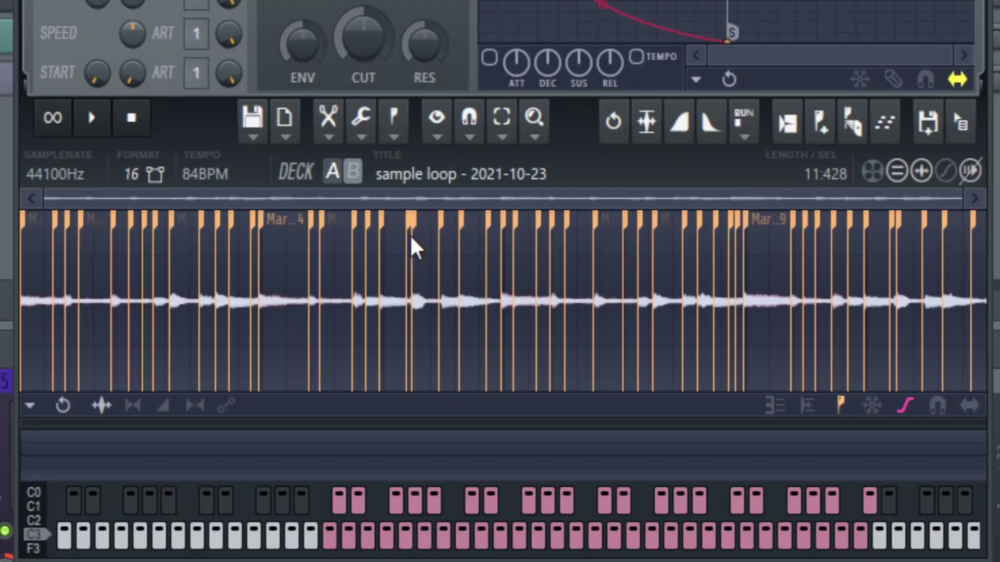
# Delete Marker #21 from the sliced waveform in Slicex.
pyautogui.rightClick(416, 234)
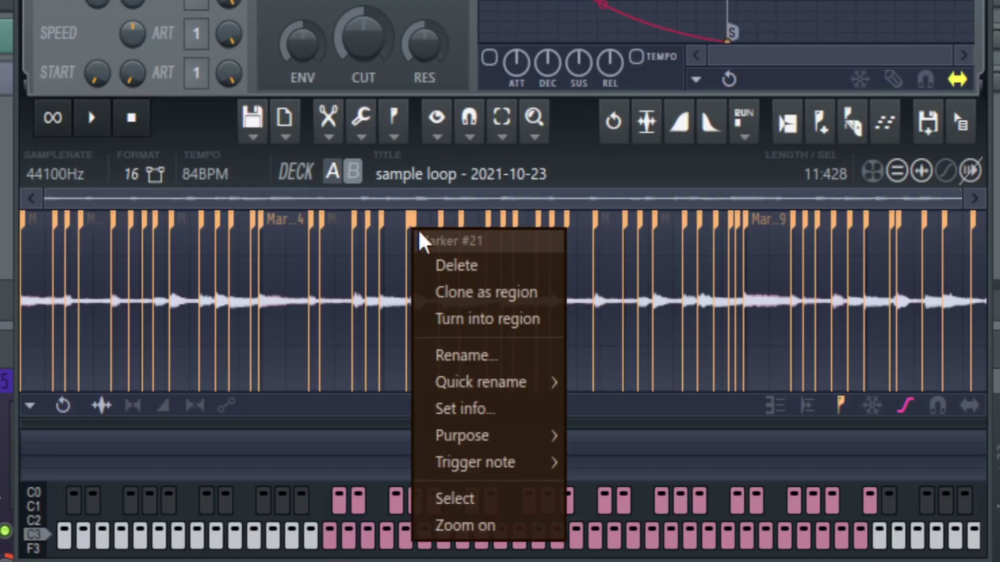
pyautogui.click(458, 266)
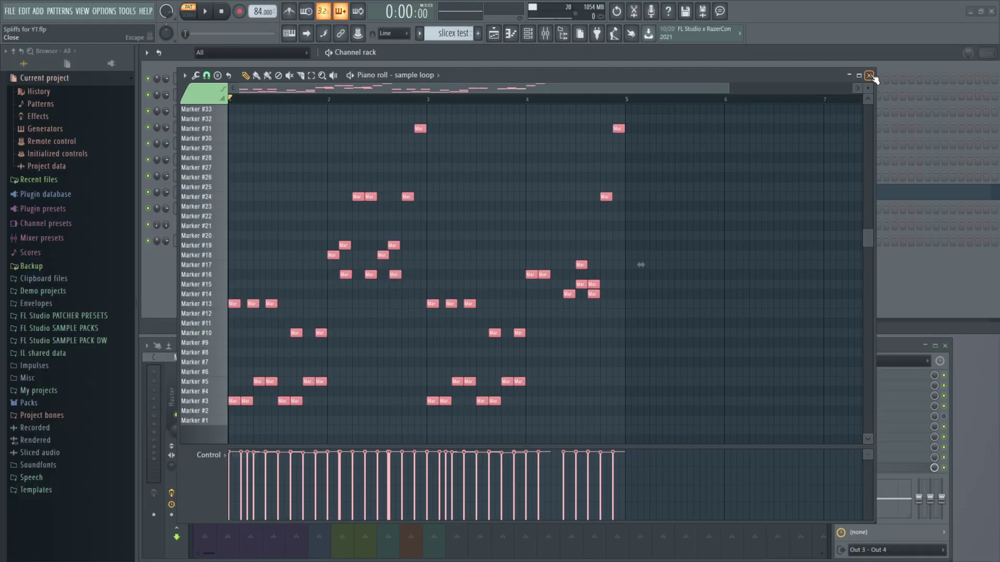
# In the slicex test pattern, highlight the notes on Marker #10 and above, and try and remove extra notes on Marker #21 and Marker #22.
pyautogui.click(707, 351)
pyautogui.moveTo(707, 351)
pyautogui.mouseDown()
pyautogui.moveTo(228, 133)
pyautogui.moveTo(228, 124)
pyautogui.mouseUp()
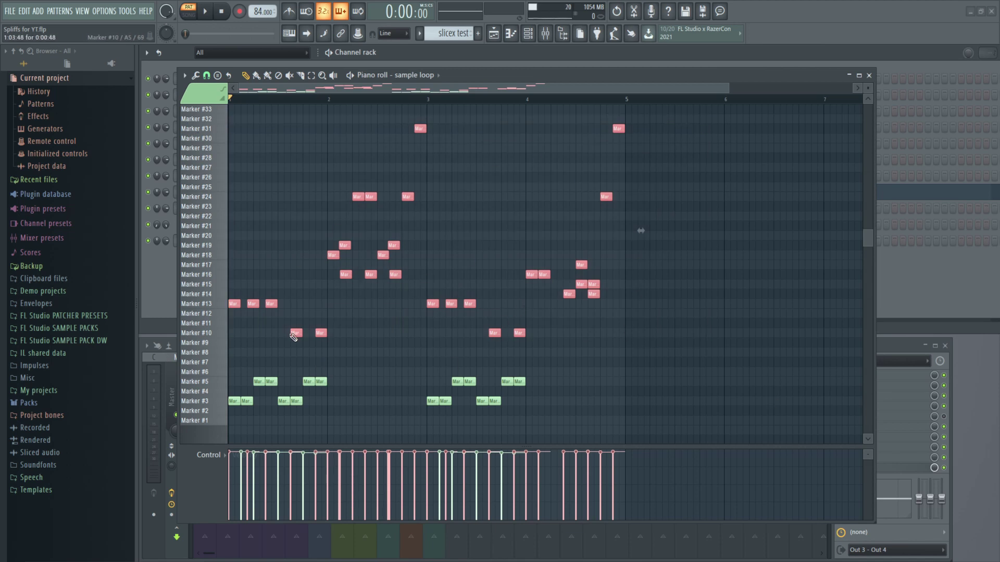
pyautogui.click(240, 226)
pyautogui.click(247, 215)
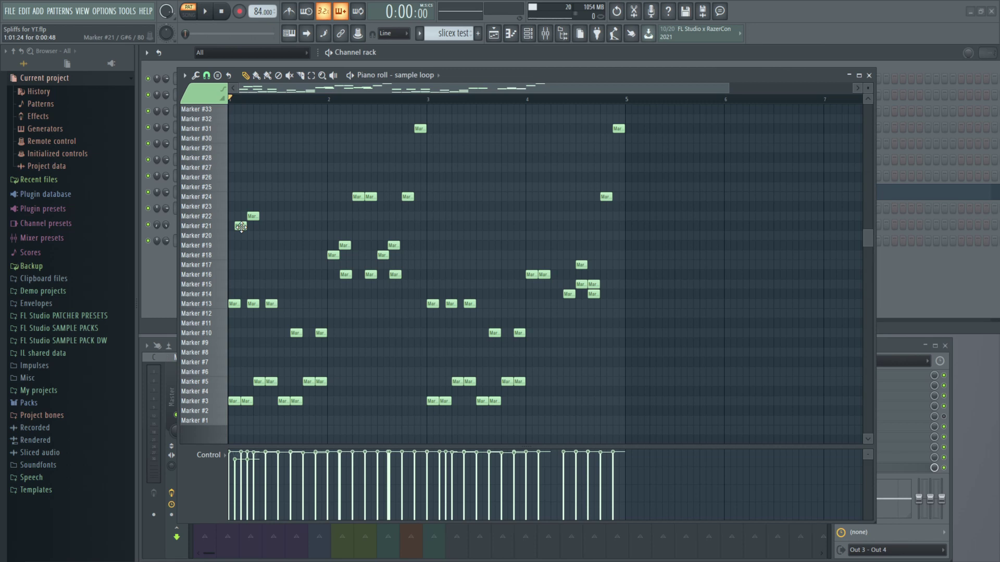
pyautogui.moveTo(224, 232)
pyautogui.mouseDown()
pyautogui.moveTo(211, 360)
pyautogui.moveTo(207, 189)
pyautogui.moveTo(206, 200)
pyautogui.mouseUp()
pyautogui.rightClick(254, 215)
pyautogui.rightClick(241, 226)
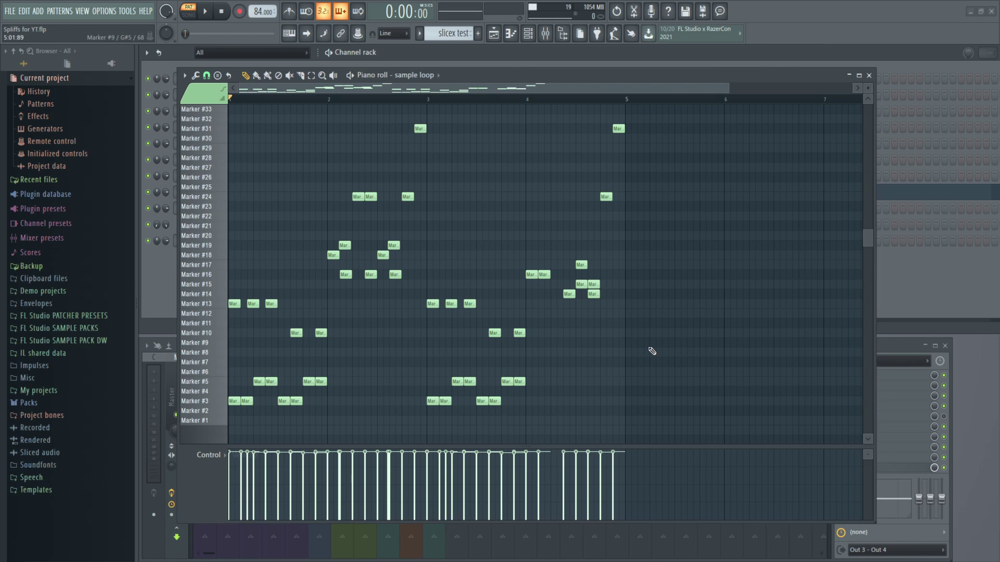
# Remove the notes on Marker #10 and above, play the remaining low slices alone, and restore the removed notes.
pyautogui.moveTo(651, 350)
pyautogui.mouseDown()
pyautogui.moveTo(224, 117)
pyautogui.moveTo(224, 129)
pyautogui.mouseUp()
pyautogui.press('Delete')
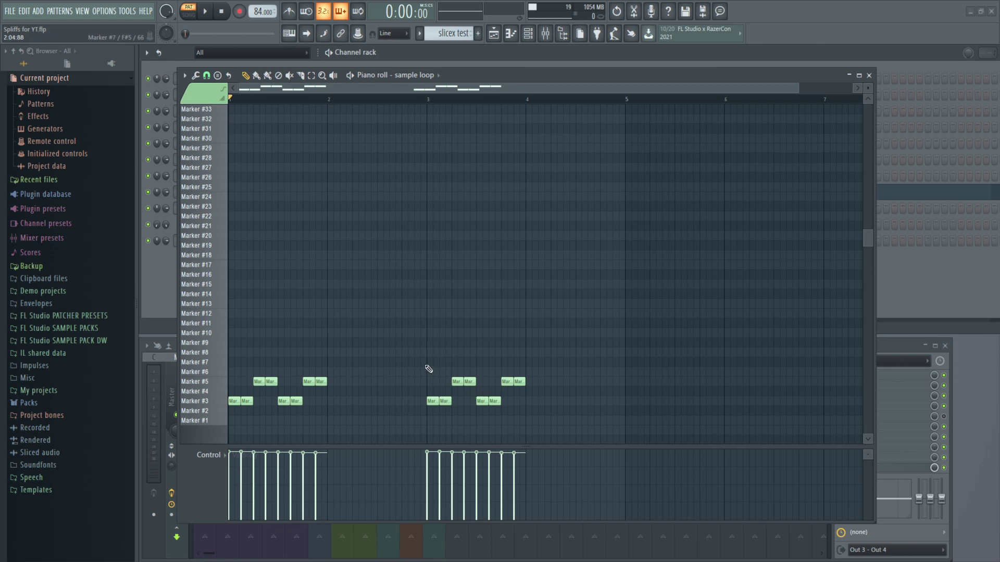
pyautogui.press('space')
pyautogui.hotkey('ctrl', 'v')
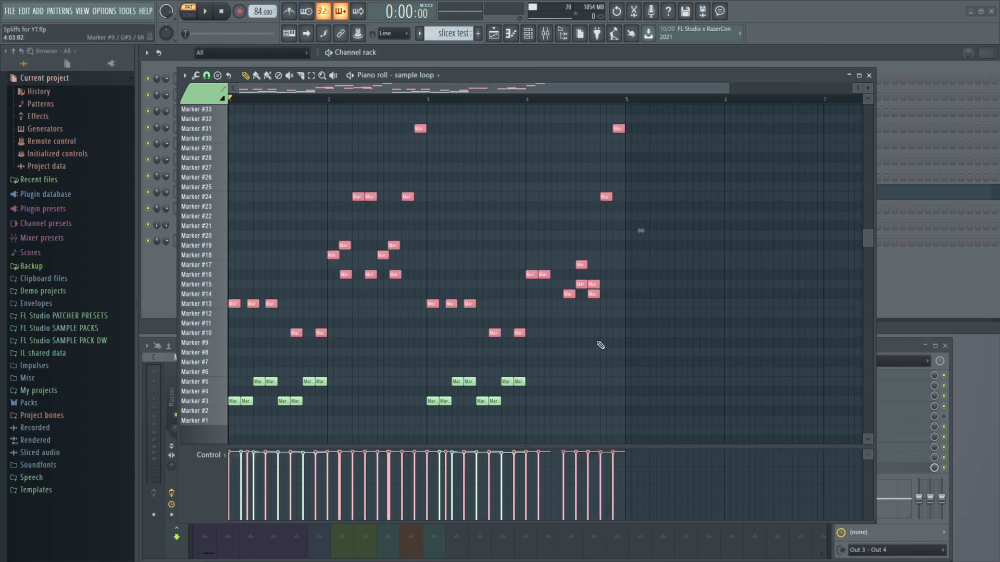
# Delete the low notes on Marker #3 and Marker #5 and play the remaining upper slices alone.
pyautogui.moveTo(620, 426)
pyautogui.mouseDown()
pyautogui.moveTo(424, 380)
pyautogui.moveTo(221, 367)
pyautogui.mouseUp()
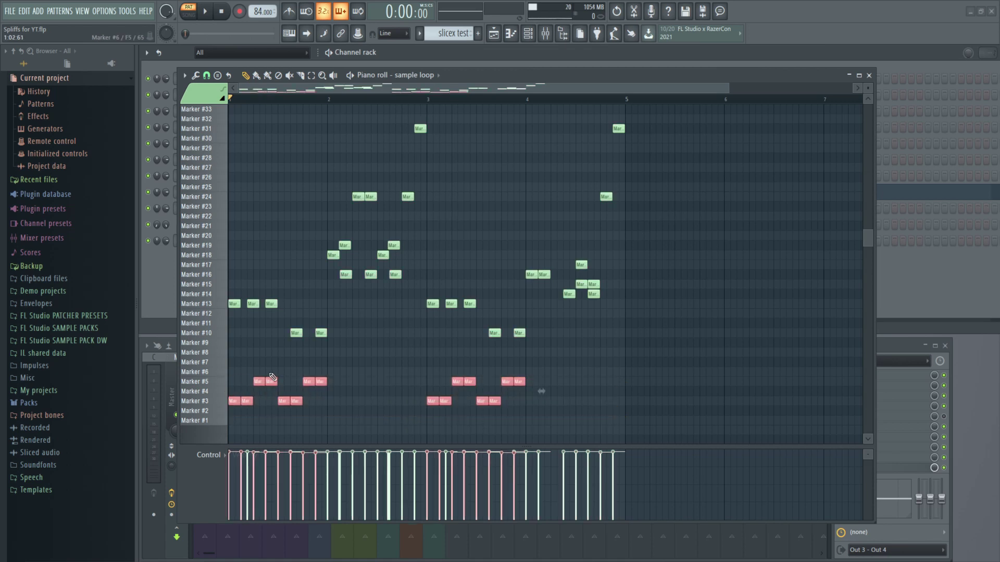
pyautogui.press('Delete')
pyautogui.press('space')
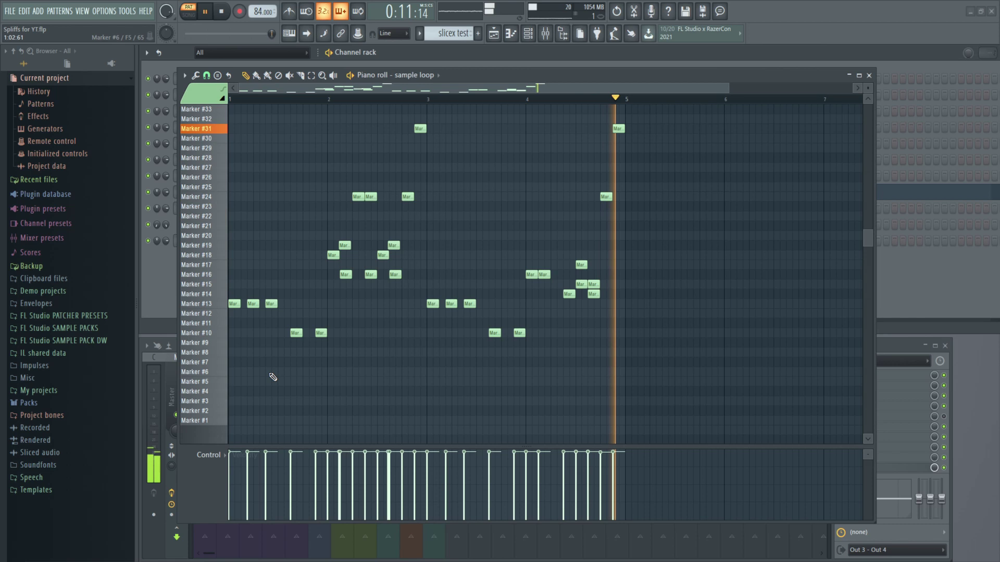
pyautogui.press('space')
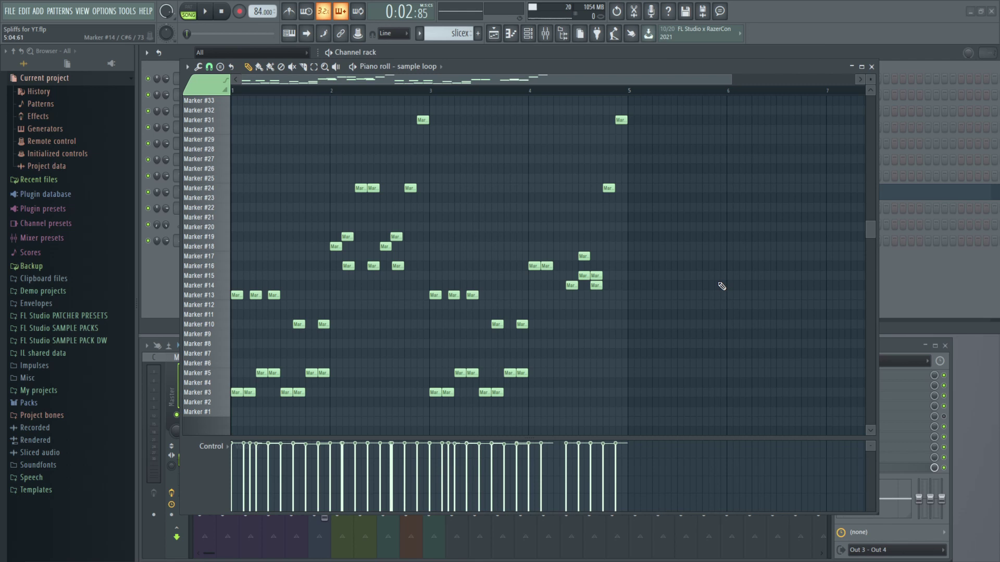
# Play the complete slicex pattern in song mode, with the low and upper slices together.
pyautogui.press('space')
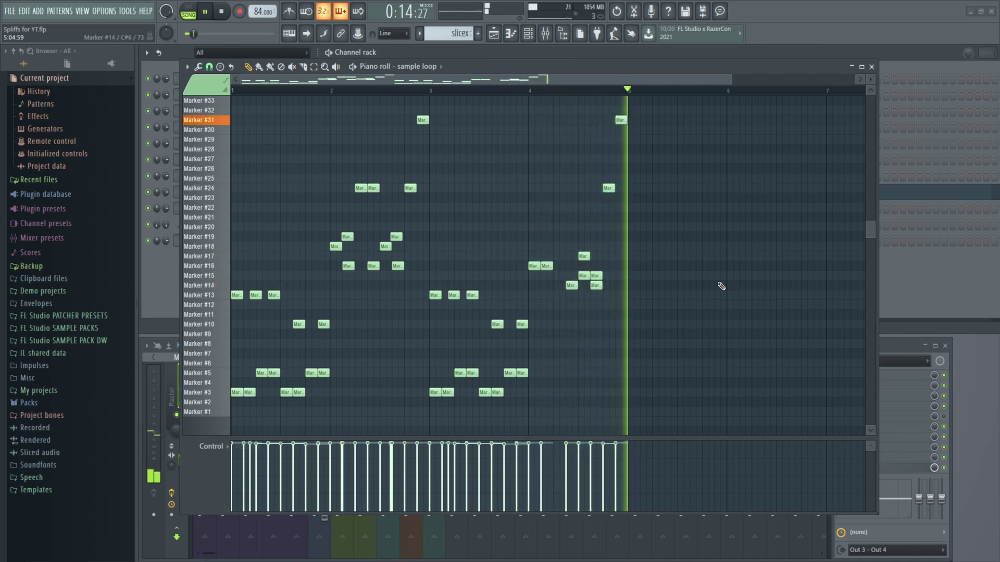
pyautogui.press('space')
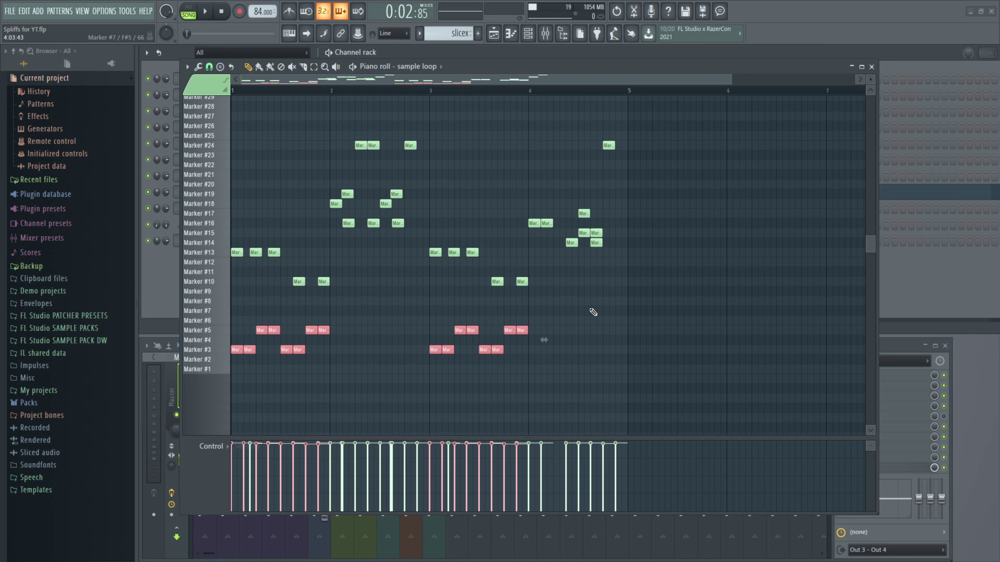
# Switch to the vibes 2 pattern in the channel rack.
pyautogui.click(459, 33)
pyautogui.click(409, 167)
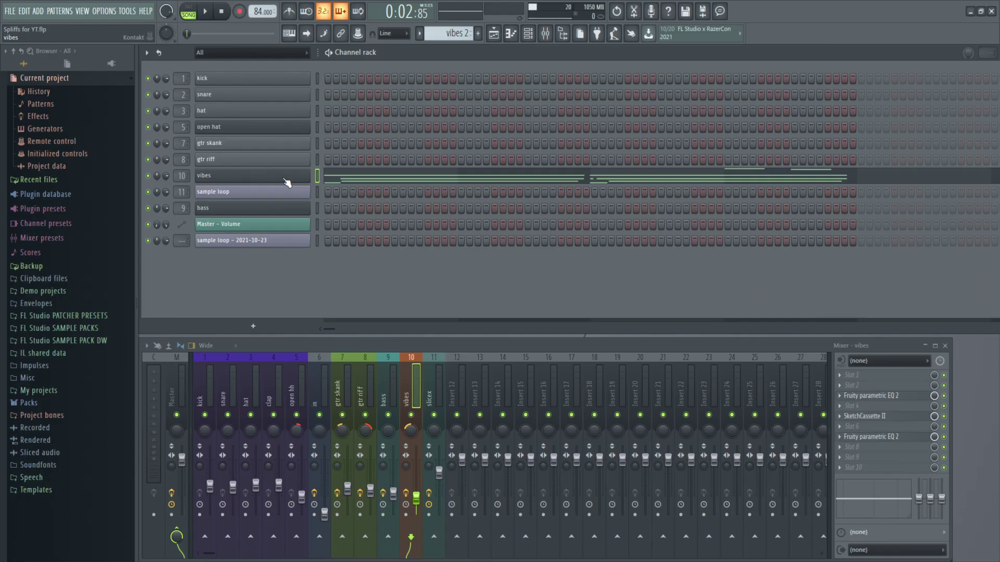
# Open the vibes channel's notes for the vibes 2 pattern, play them through, and close the piano roll.
pyautogui.rightClick(287, 182)
pyautogui.click(323, 176)
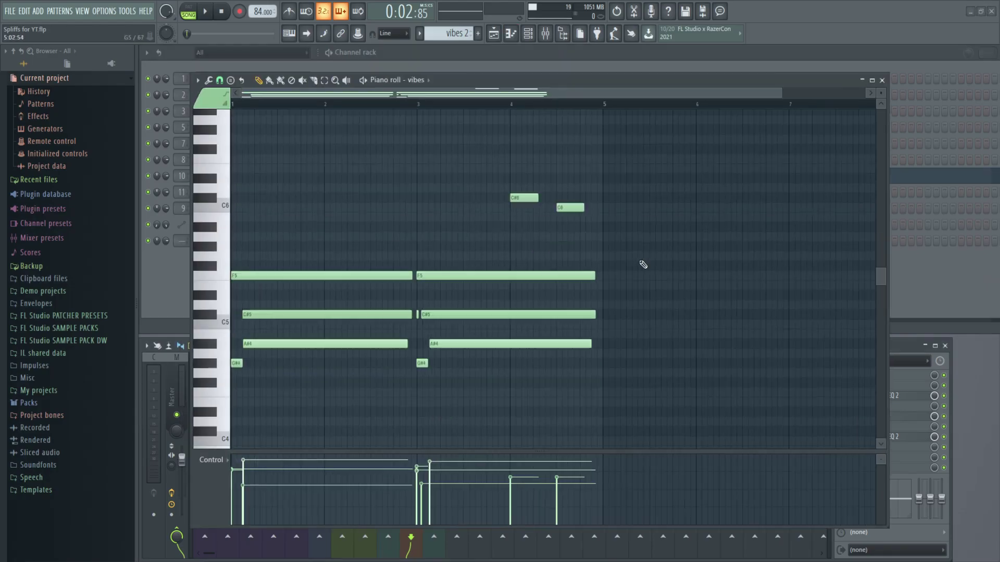
pyautogui.press('space')
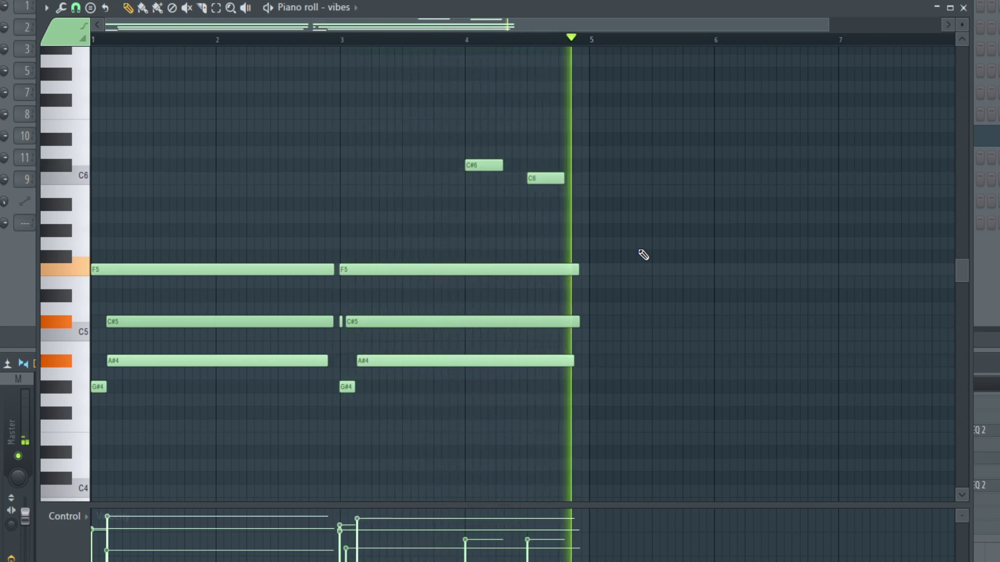
pyautogui.press('space')
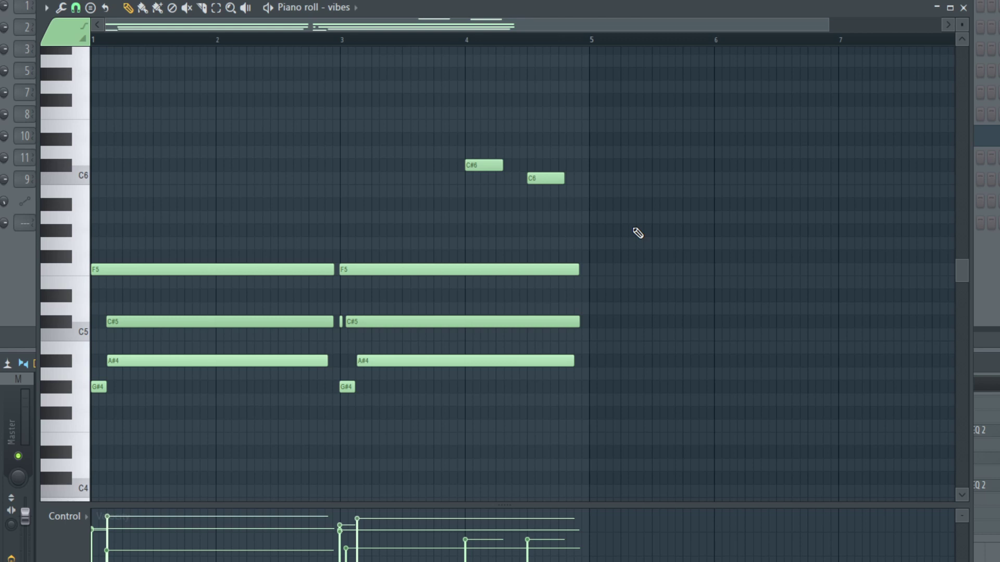
pyautogui.press('space')
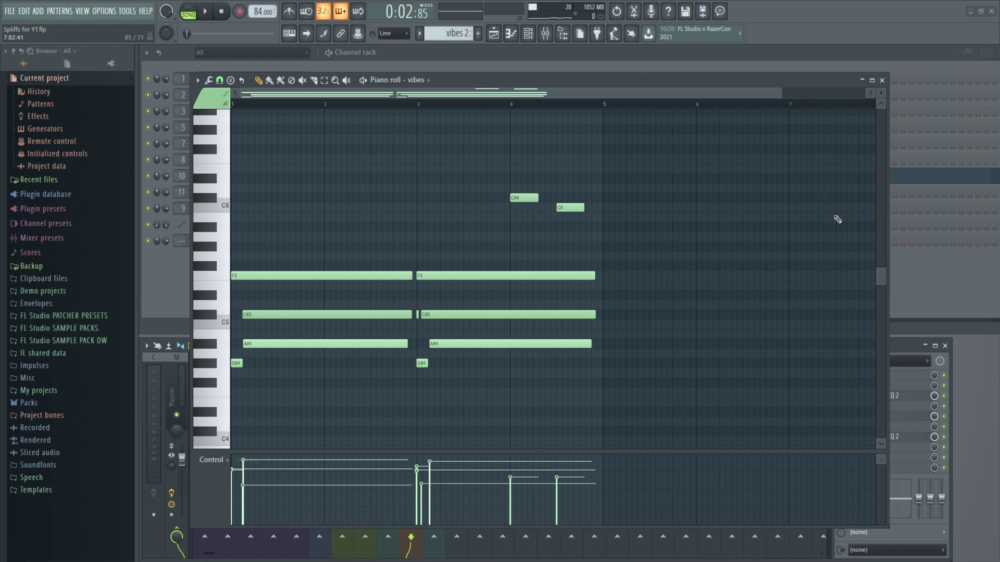
pyautogui.click(882, 81)
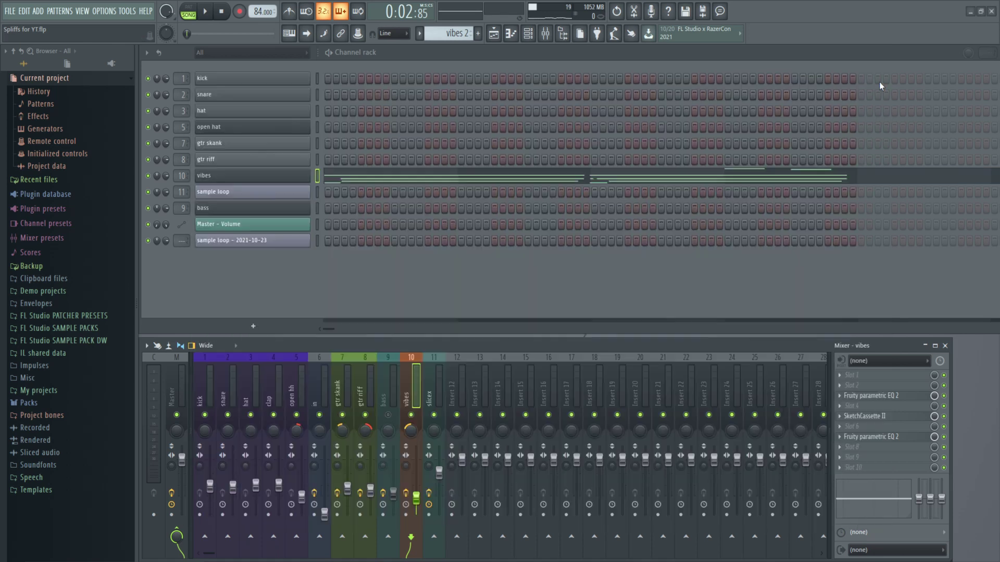
# Switch to the bass pattern, open the bass channel's Kontakt instrument, and locate Classic Bass in the Kontakt Factory Selection's Band folder.
pyautogui.press('KP_Subtract')
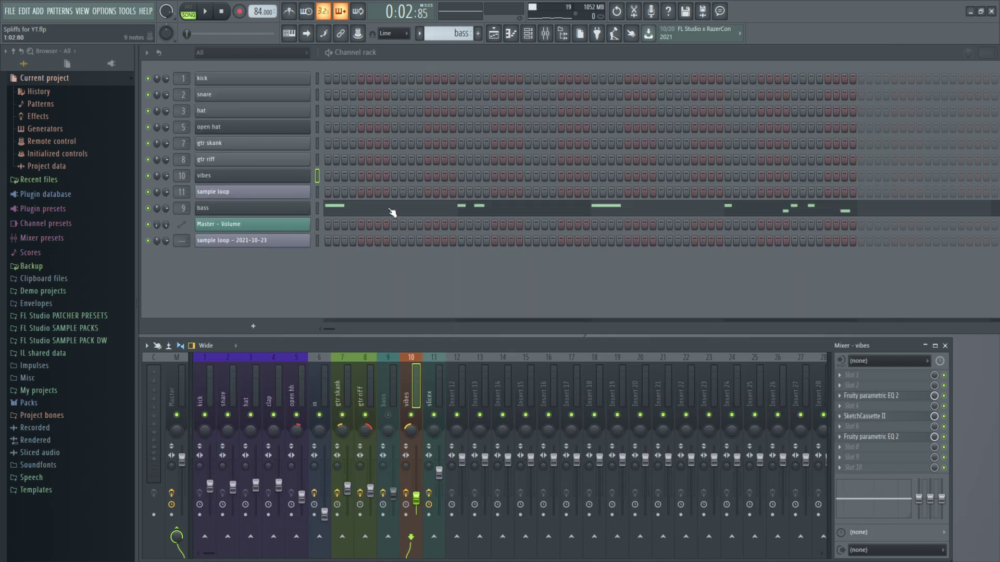
pyautogui.click(289, 208)
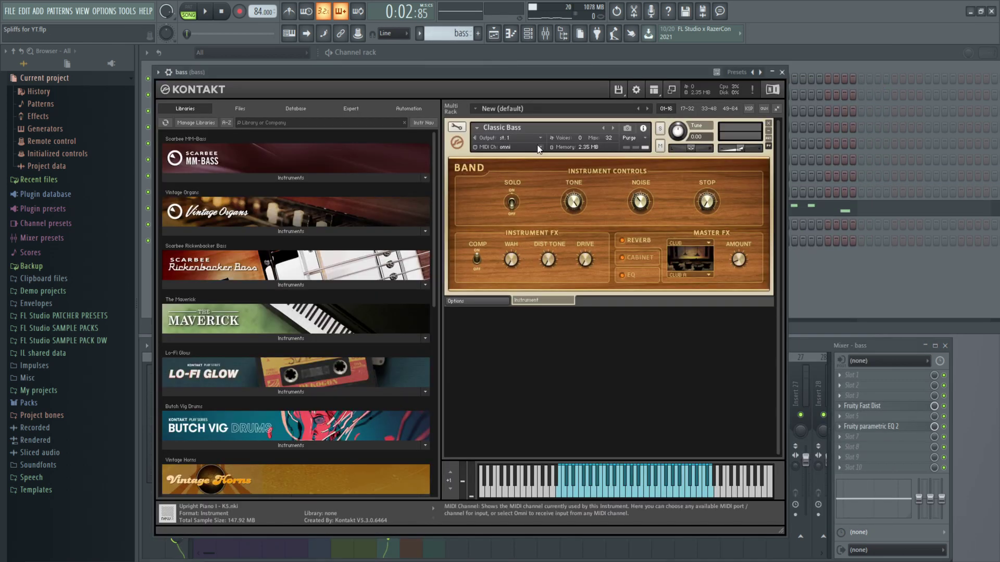
pyautogui.scroll(-10, 331, 382)
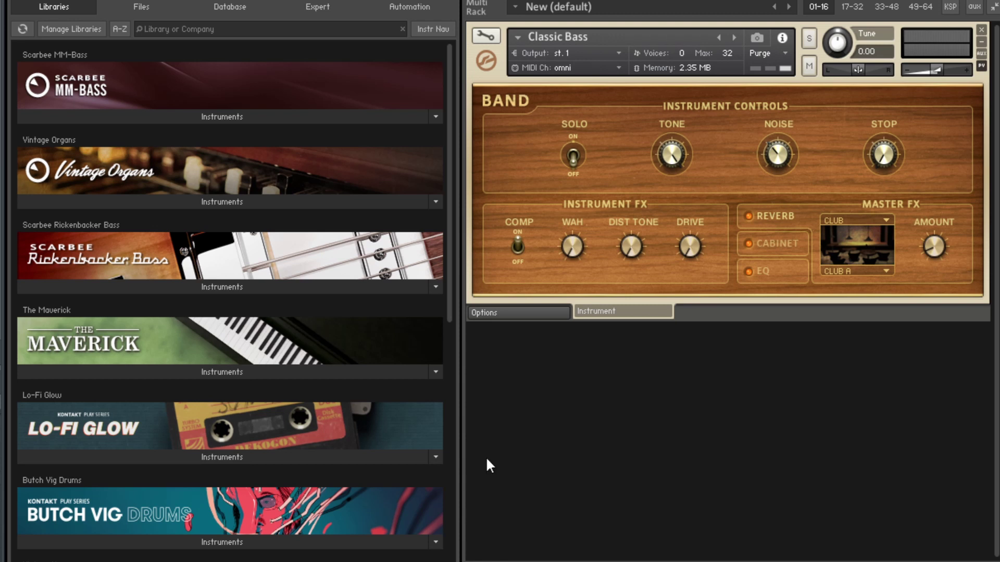
pyautogui.scroll(-10, 319, 426)
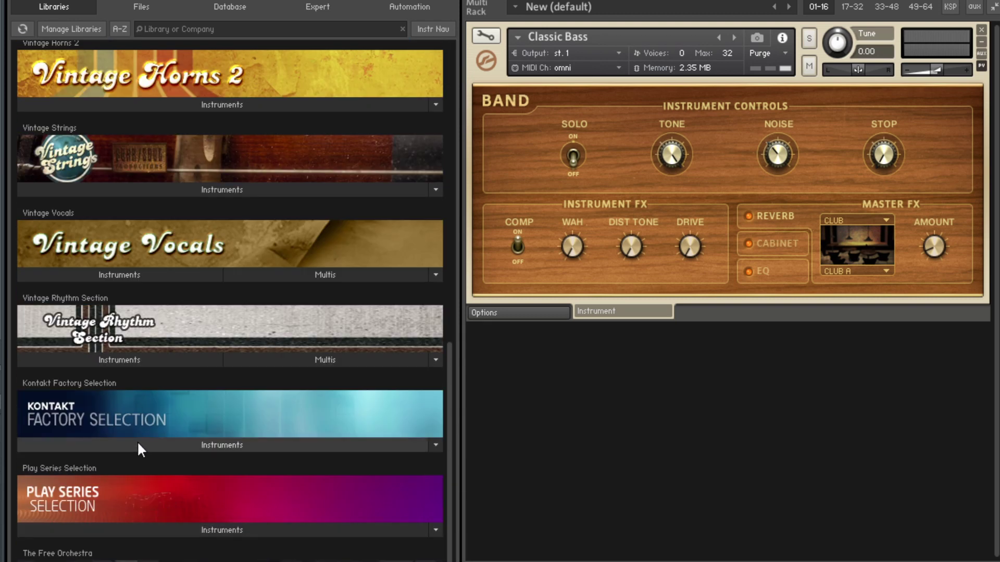
pyautogui.click(138, 443)
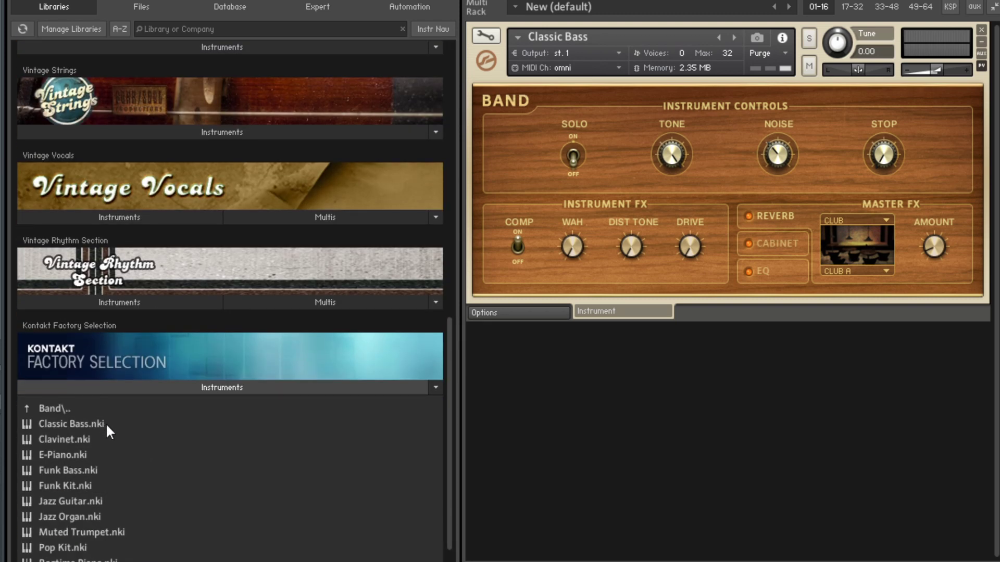
pyautogui.click(144, 407)
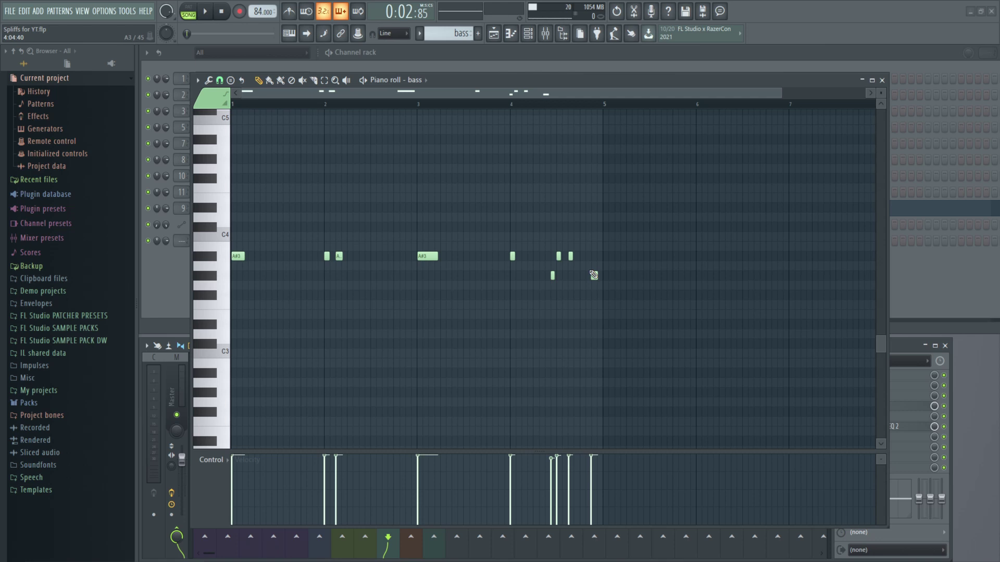
# Play the bass notes in the piano roll and review the Fruity Fast Dist effect on the bass mixer track.
pyautogui.press('space')
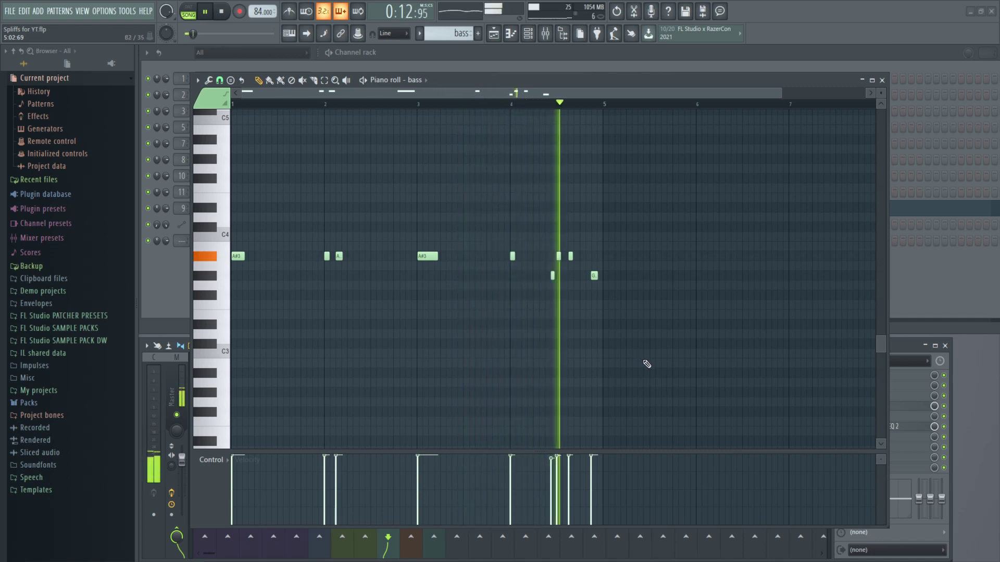
pyautogui.press('space')
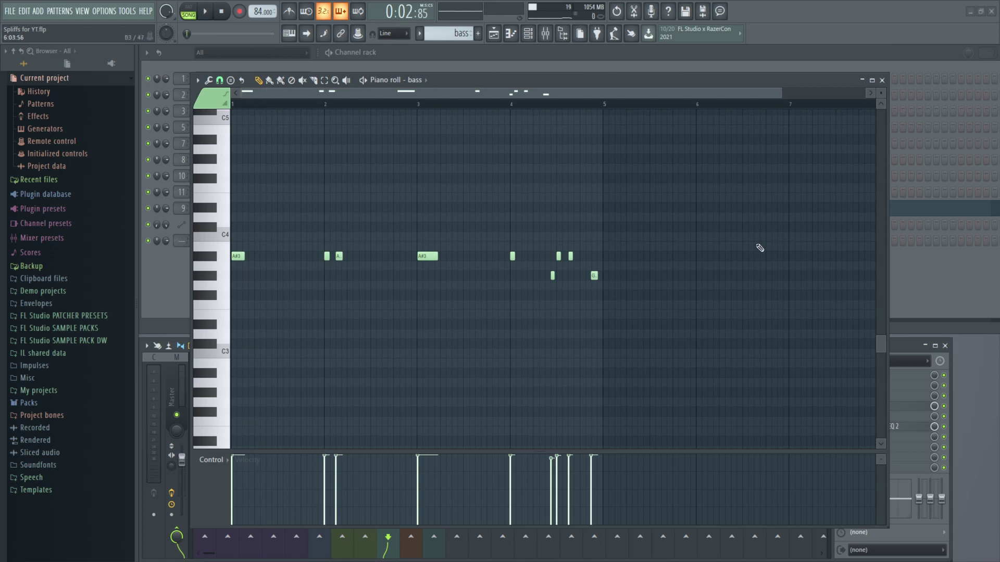
pyautogui.click(882, 80)
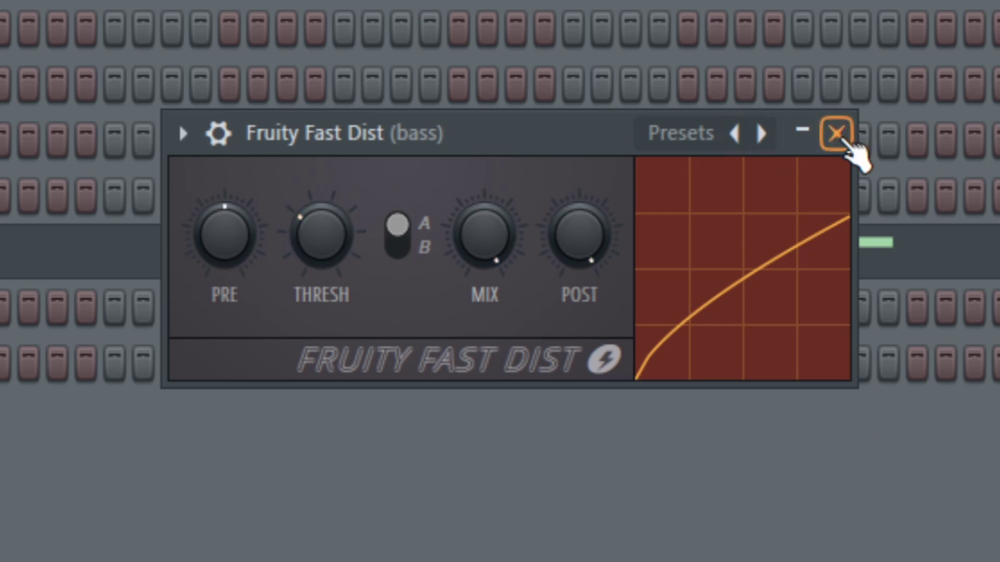
pyautogui.click(838, 135)
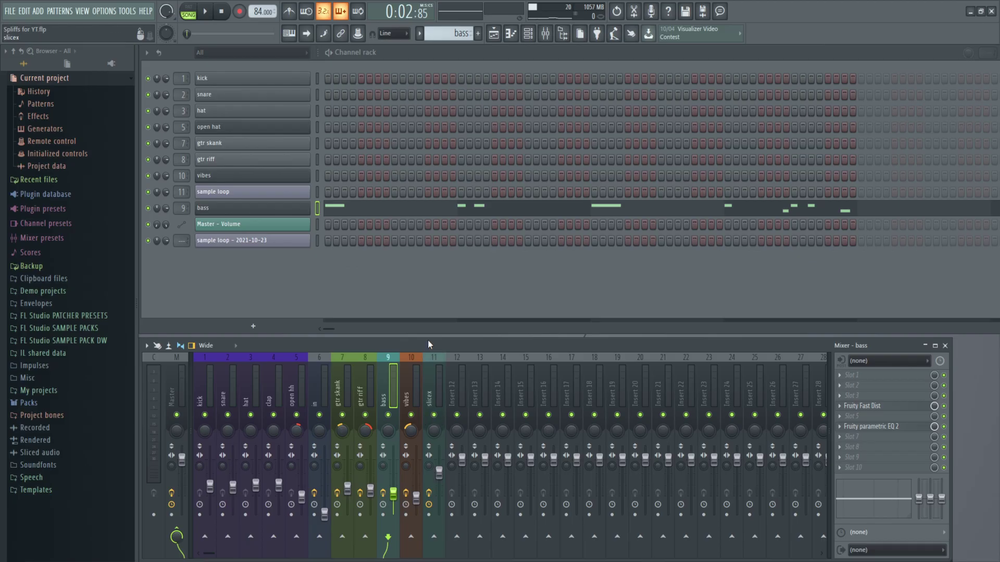
# Reopen the bass notes in the piano roll and play the bass line once more.
pyautogui.click(364, 213)
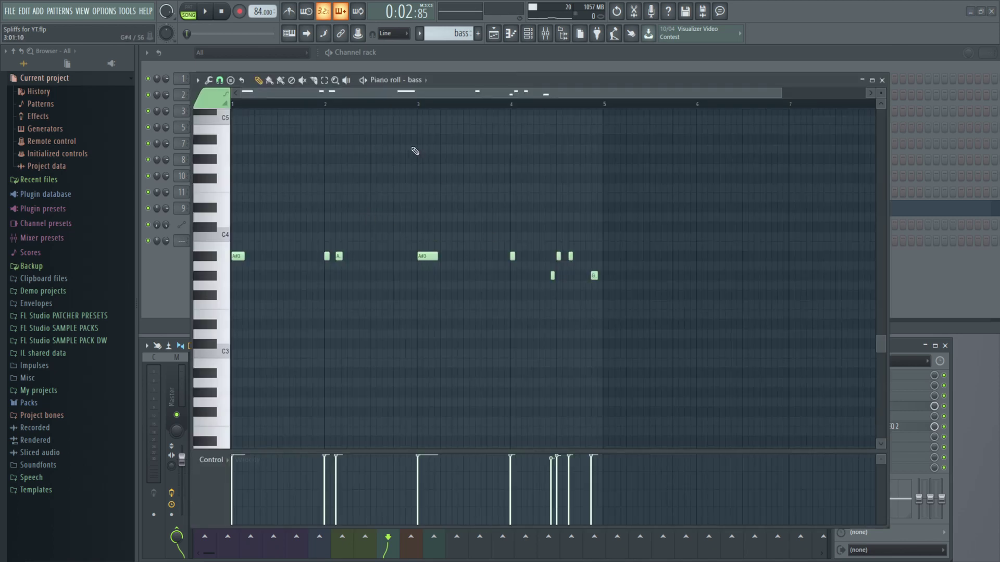
pyautogui.press('space')
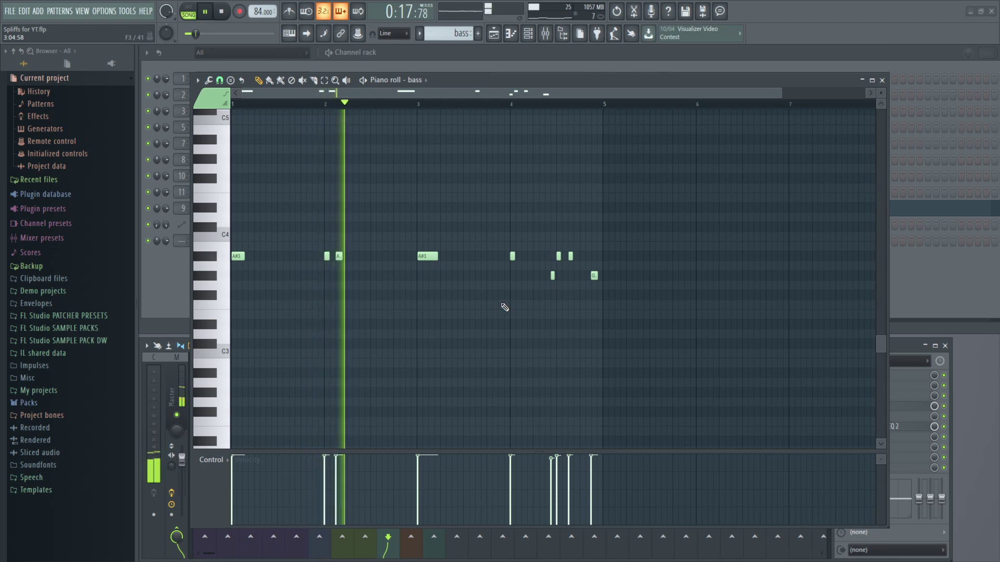
pyautogui.press('space')
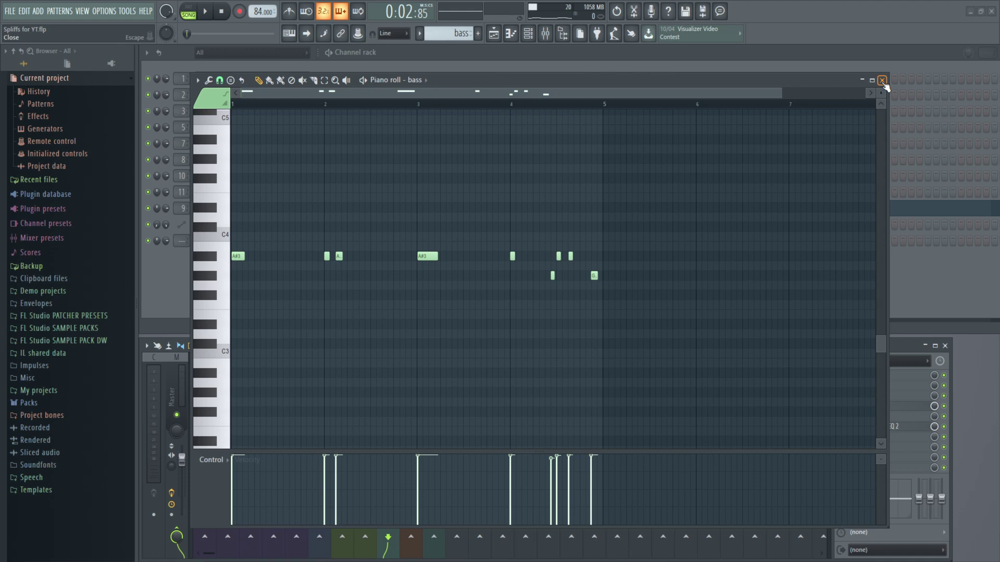
# Select the first A#3 bass note, play the opening of the bass line, and close the piano roll.
pyautogui.moveTo(271, 313); pyautogui.dragTo(239, 258)
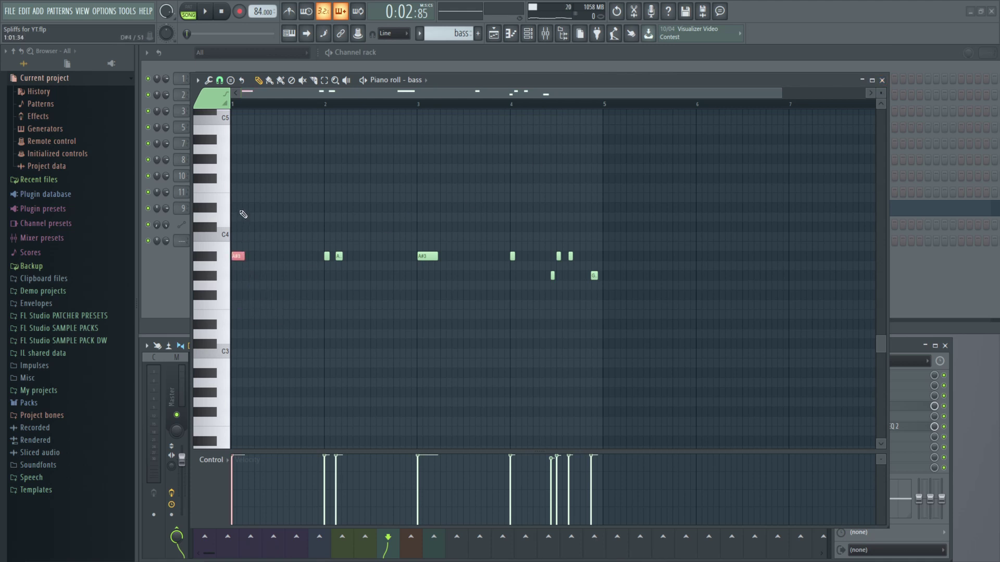
pyautogui.press('space')
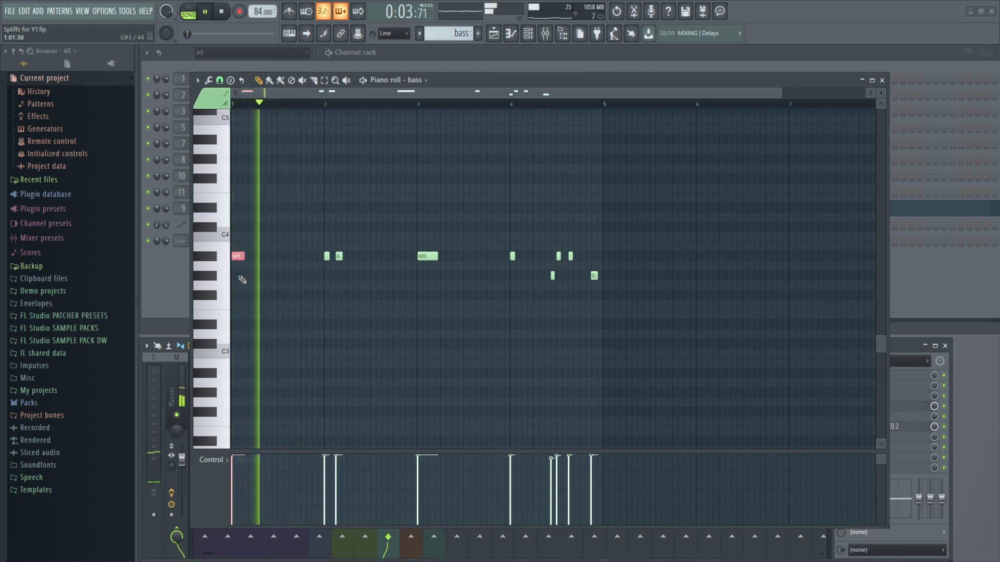
pyautogui.press('space')
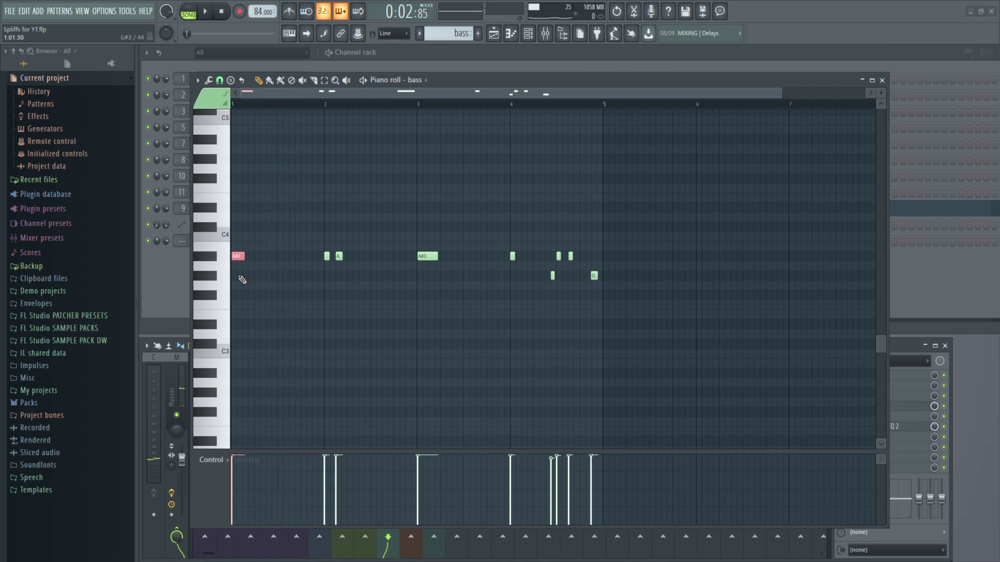
pyautogui.press('F7')
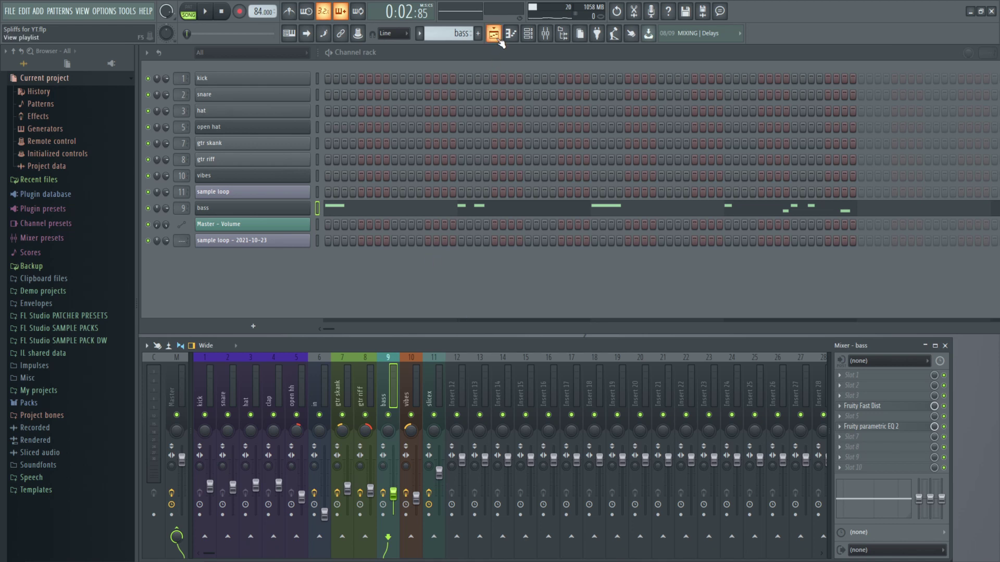
# Place the drum, bass, vibes 2, slicex and open hat patterns together at bar 1 on playlist Tracks 1 to 5.
pyautogui.click(493, 34)
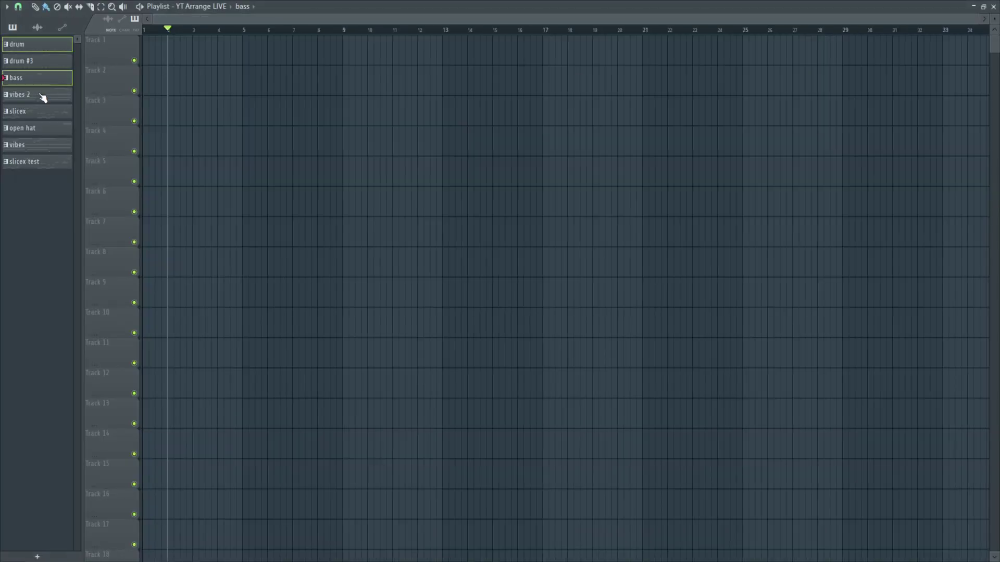
pyautogui.click(43, 98)
pyautogui.click(41, 114)
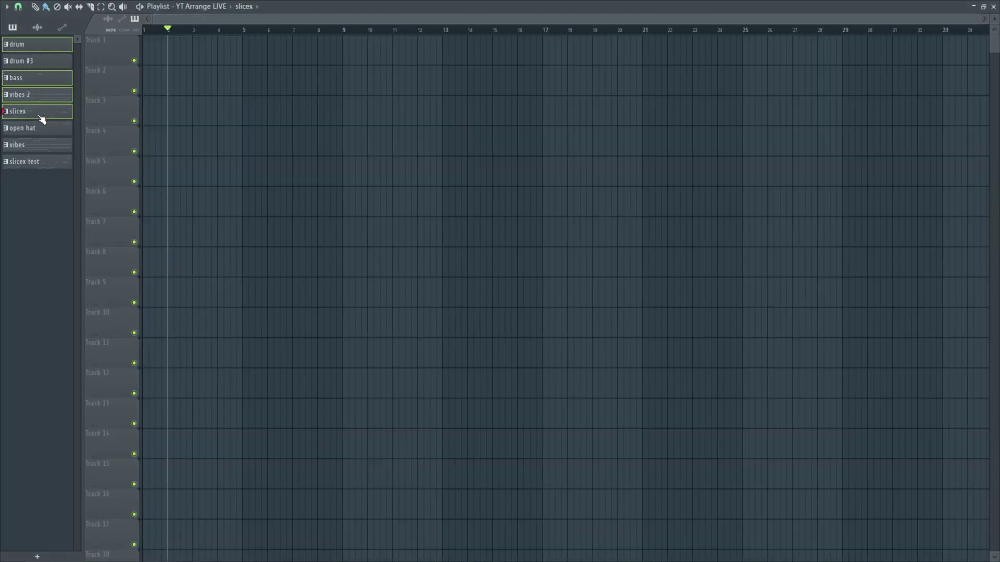
pyautogui.click(42, 132)
pyautogui.moveTo(42, 135); pyautogui.dragTo(126, 48)
# Add a second drum clip at bar 3 on Track 1 and delete the open hat clip from Track 5.
pyautogui.click(229, 70)
pyautogui.click(167, 53)
pyautogui.click(202, 56)
pyautogui.moveTo(226, 55); pyautogui.dragTo(221, 55)
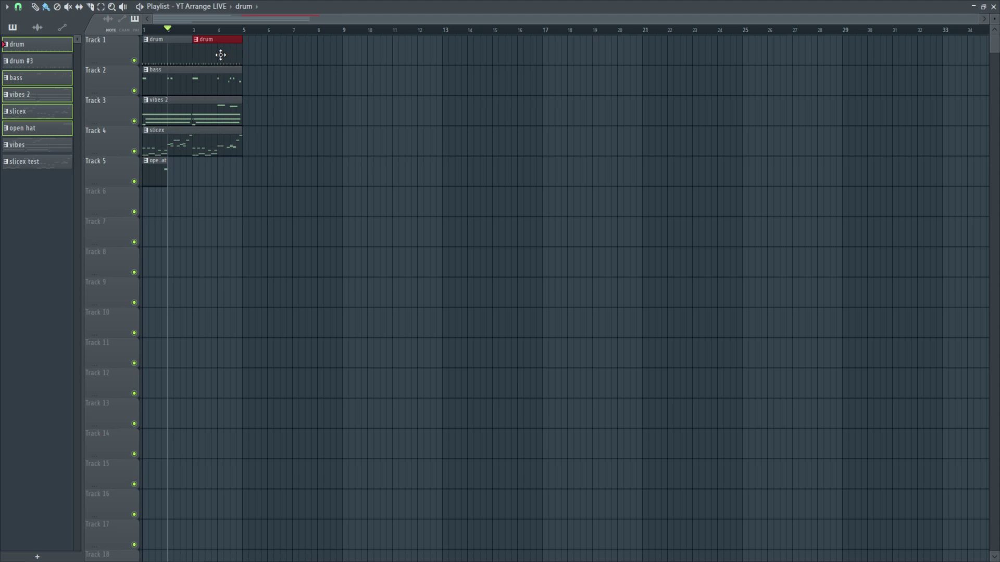
pyautogui.scroll(2, 297, 160)
pyautogui.scroll(2, 311, 22)
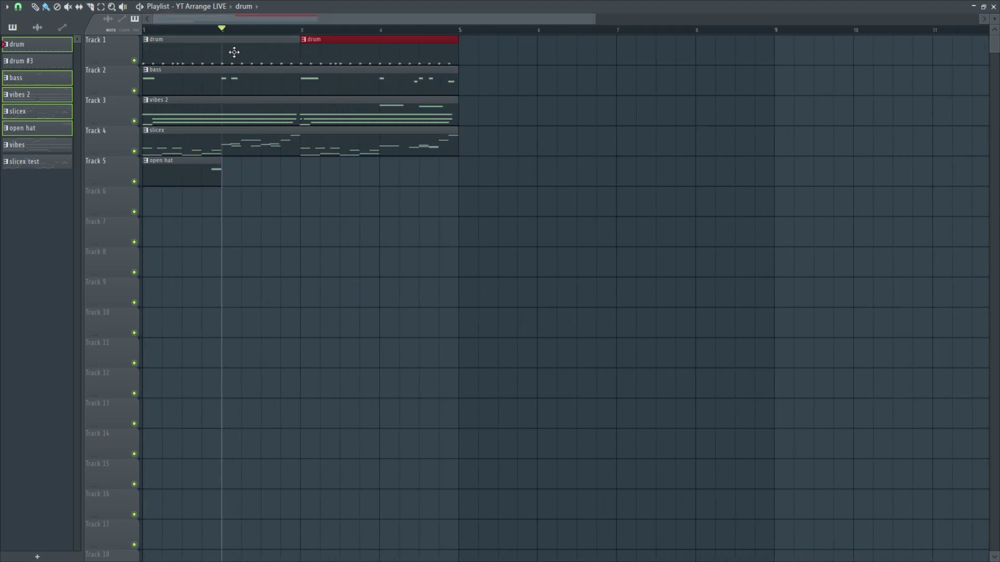
pyautogui.rightClick(185, 183)
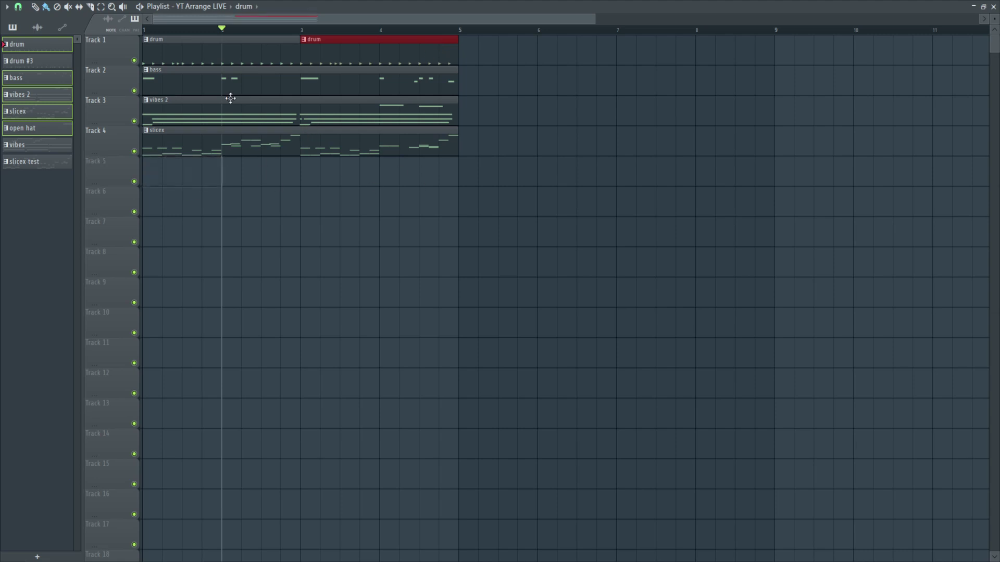
# Return the playhead to bar 1, adjust the playlist snap, select the first beat as the time range, and play that selection.
pyautogui.moveTo(222, 29); pyautogui.dragTo(45, 23)
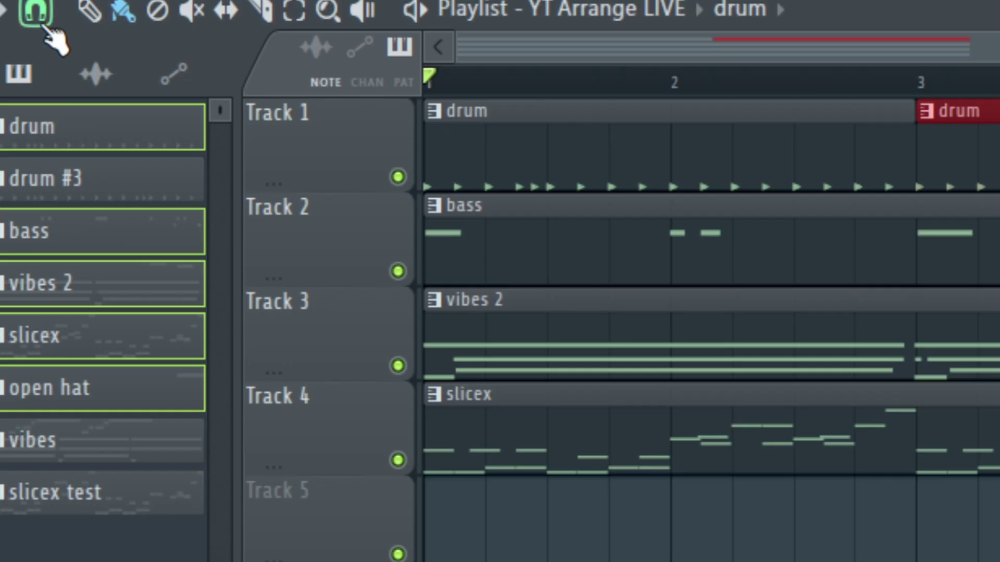
pyautogui.click(18, 7)
pyautogui.click(81, 485)
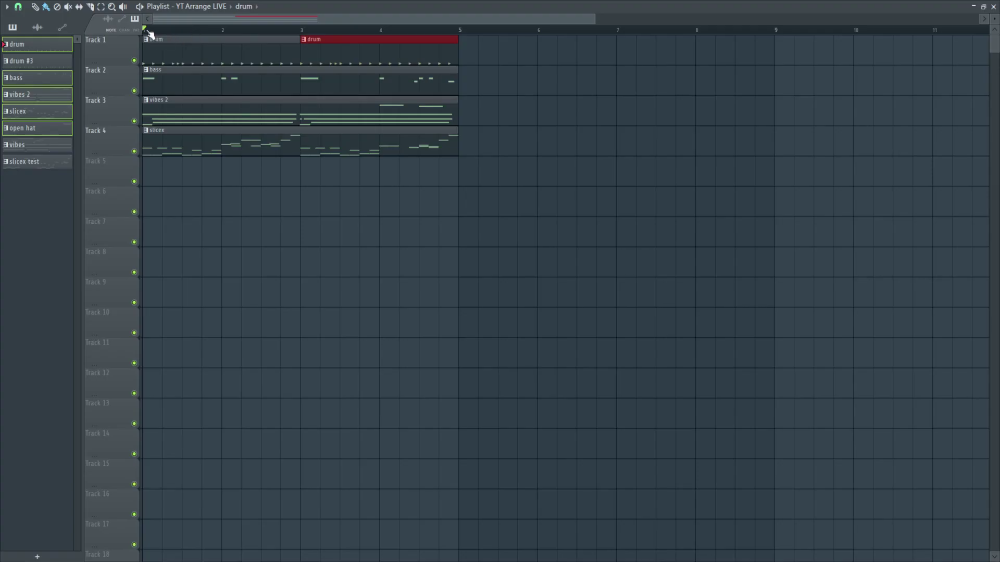
pyautogui.moveTo(149, 30); pyautogui.dragTo(162, 30)
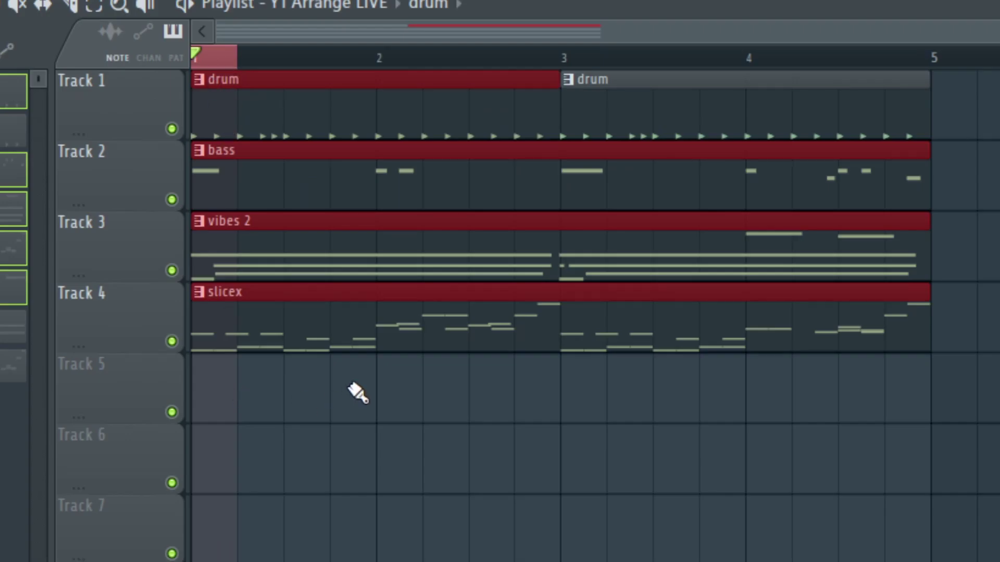
pyautogui.press('space')
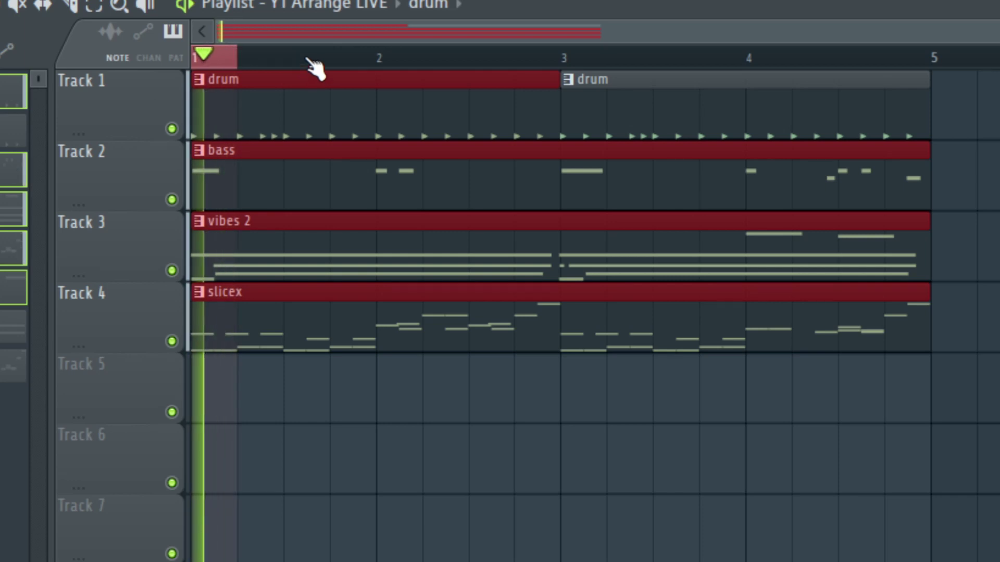
pyautogui.press('space')
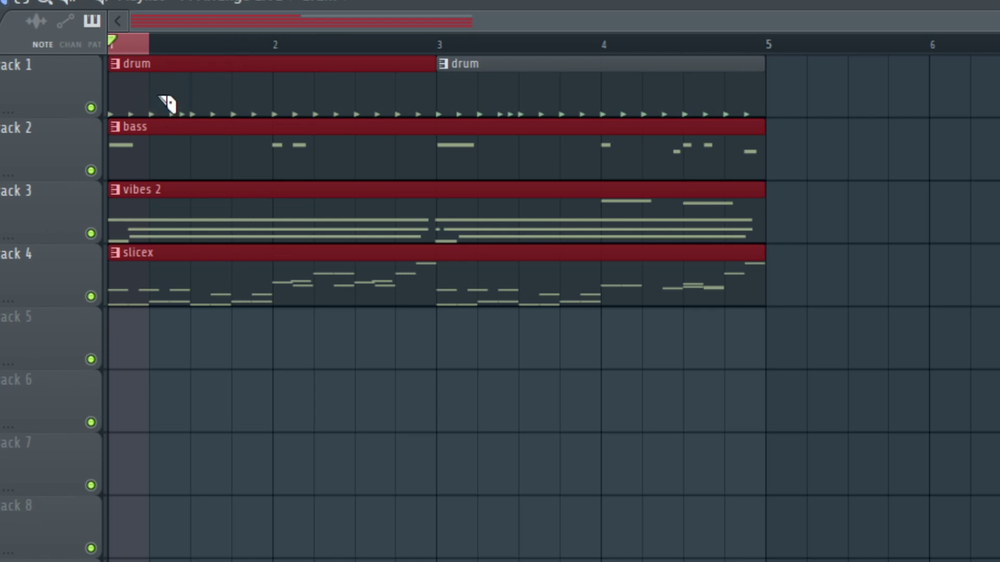
# Slice the clips on Tracks 1 to 4 at the end of the first beat and move all pieces one bar later to bar 2.
pyautogui.moveTo(163, 104); pyautogui.dragTo(142, 346)
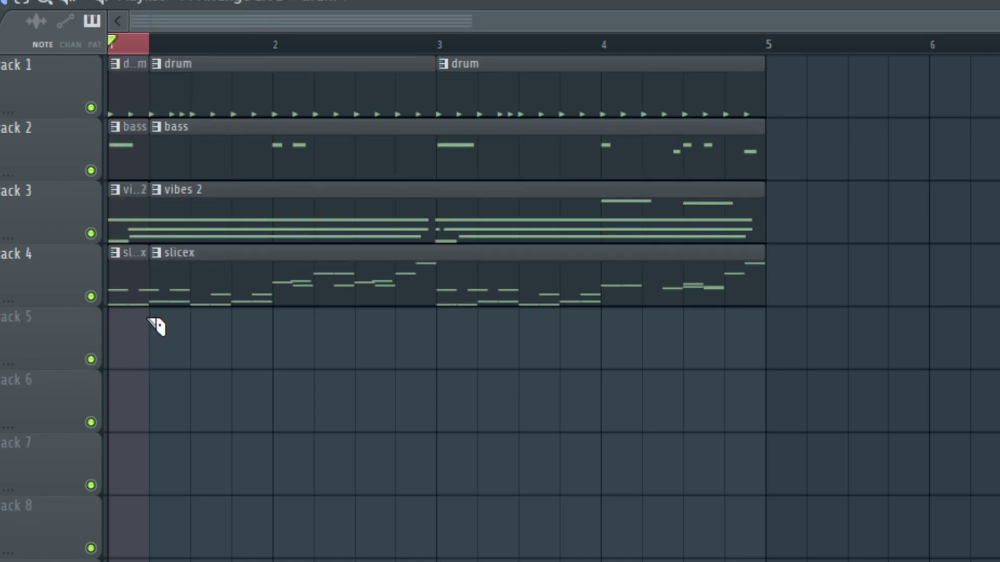
pyautogui.moveTo(776, 348); pyautogui.dragTo(84, 79)
pyautogui.moveTo(211, 96); pyautogui.dragTo(375, 96)
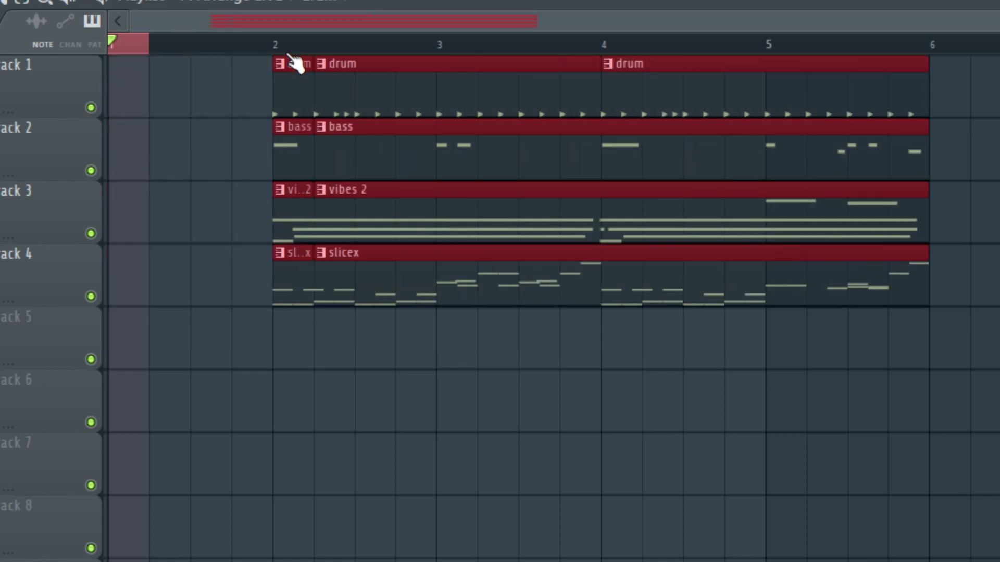
# Copy the one-beat slices on Tracks 1 to 4 from bar 2 to bar 1 and duplicate them until they fill bar 1.
pyautogui.click(307, 354)
pyautogui.moveTo(306, 364); pyautogui.dragTo(276, 139)
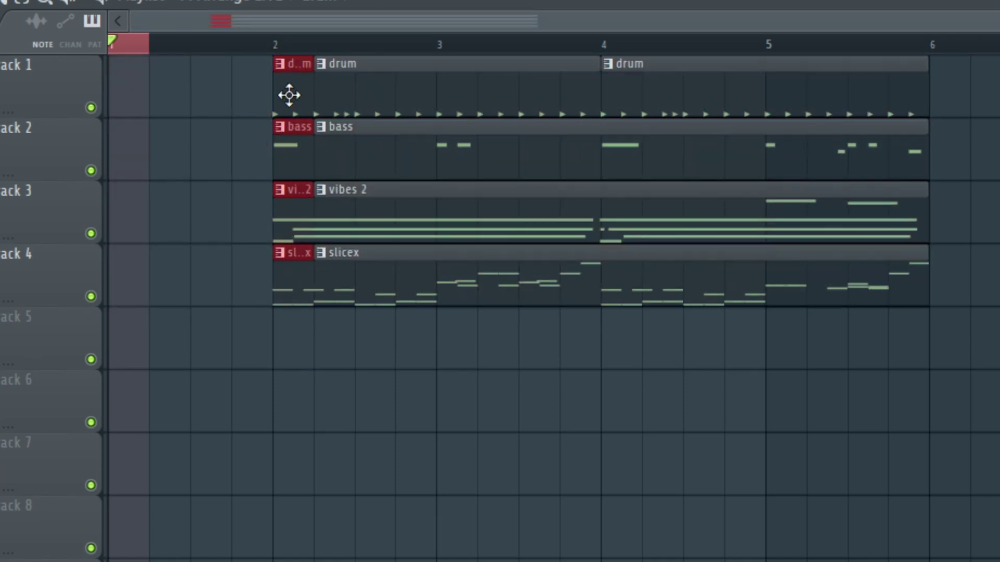
pyautogui.moveTo(289, 96); pyautogui.dragTo(135, 96)
pyautogui.hotkey('ctrl', 'b')
pyautogui.hotkey('ctrl', 'b')
pyautogui.hotkey('ctrl', 'b')
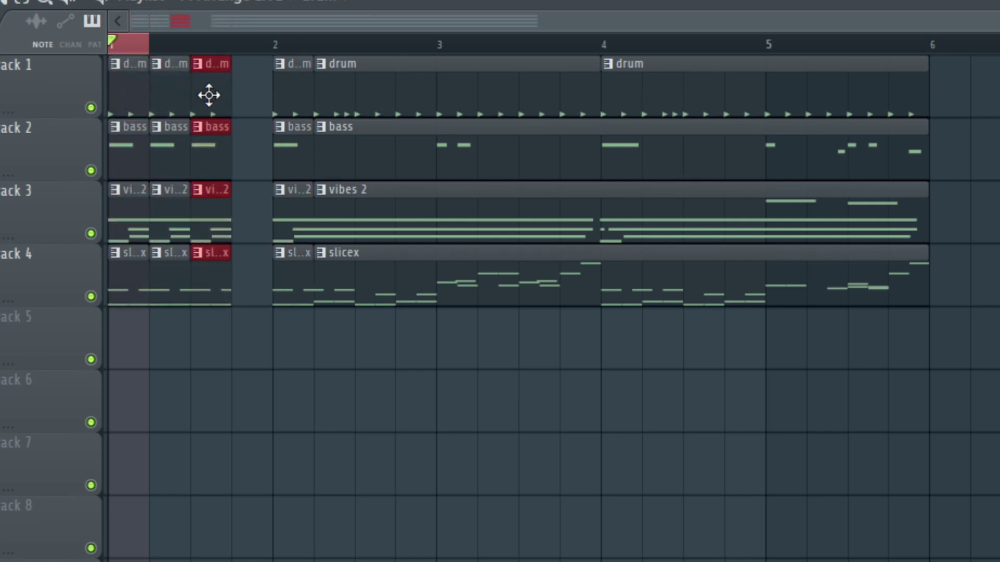
pyautogui.click(288, 45)
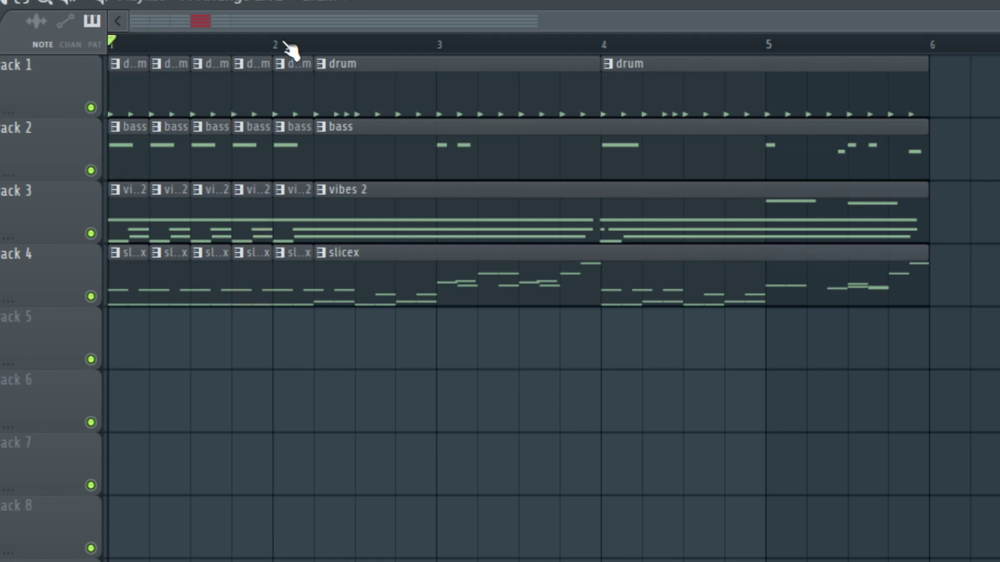
# Place a one-beat open hat clip at bar 2 on Track 5 and select bars 2 and 3 as the time range.
pyautogui.scroll(-3, 658, 491)
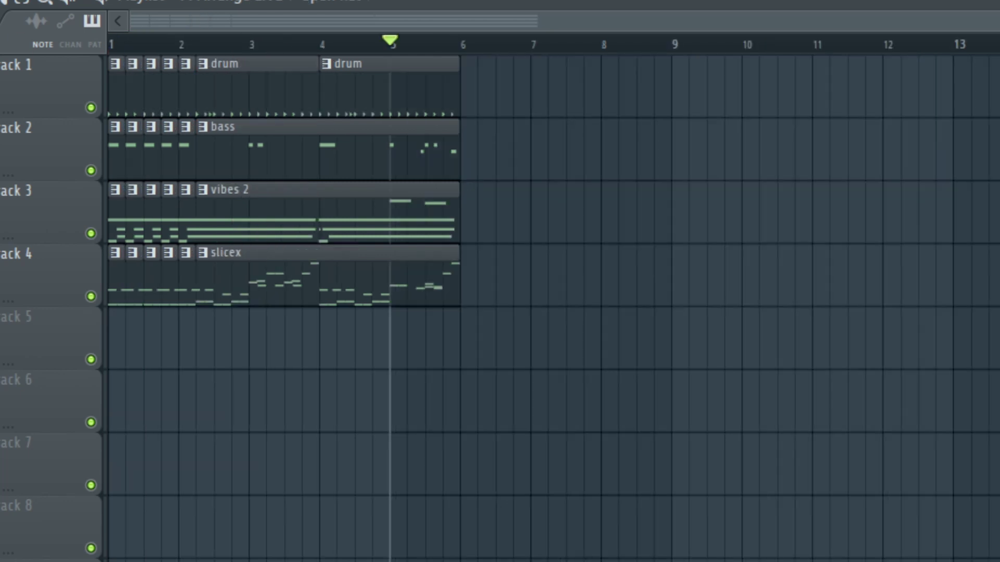
pyautogui.moveTo(27, 321); pyautogui.dragTo(179, 340)
pyautogui.click(180, 45)
pyautogui.moveTo(231, 44); pyautogui.dragTo(300, 45)
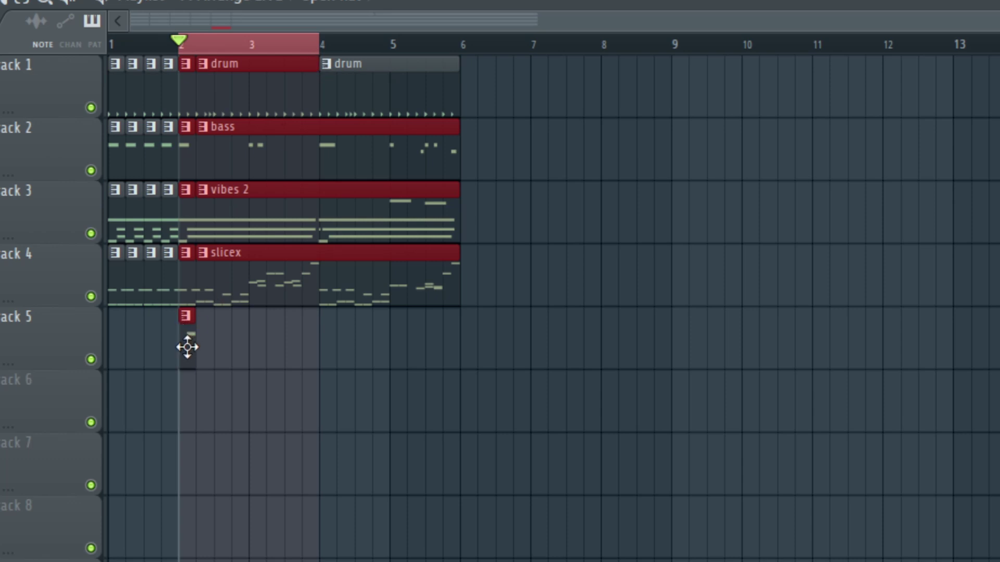
pyautogui.hscroll(1, 187, 63)
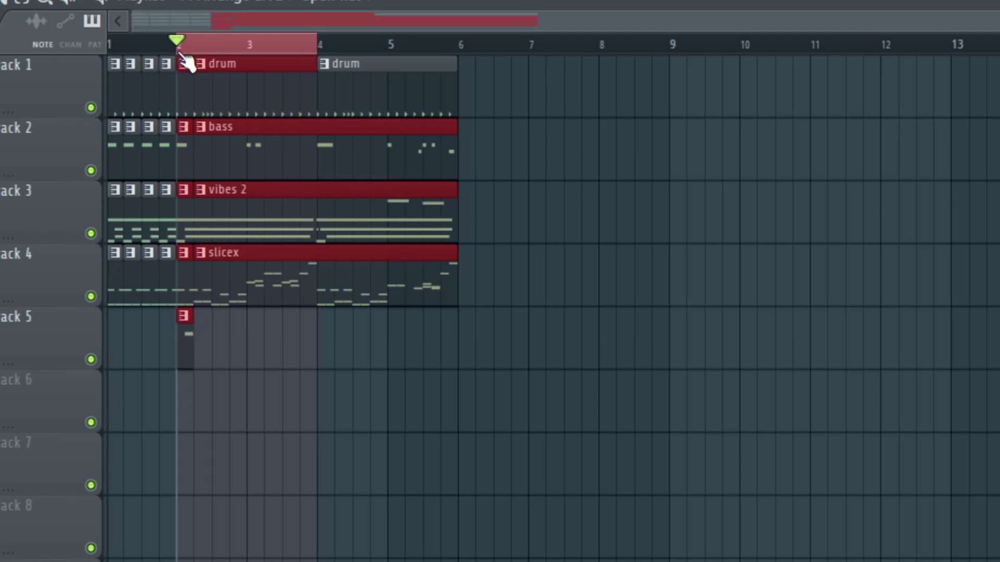
# Select bar 1 as the time range, clear the selection, and play the arrangement from the start.
pyautogui.moveTo(180, 46); pyautogui.dragTo(109, 45)
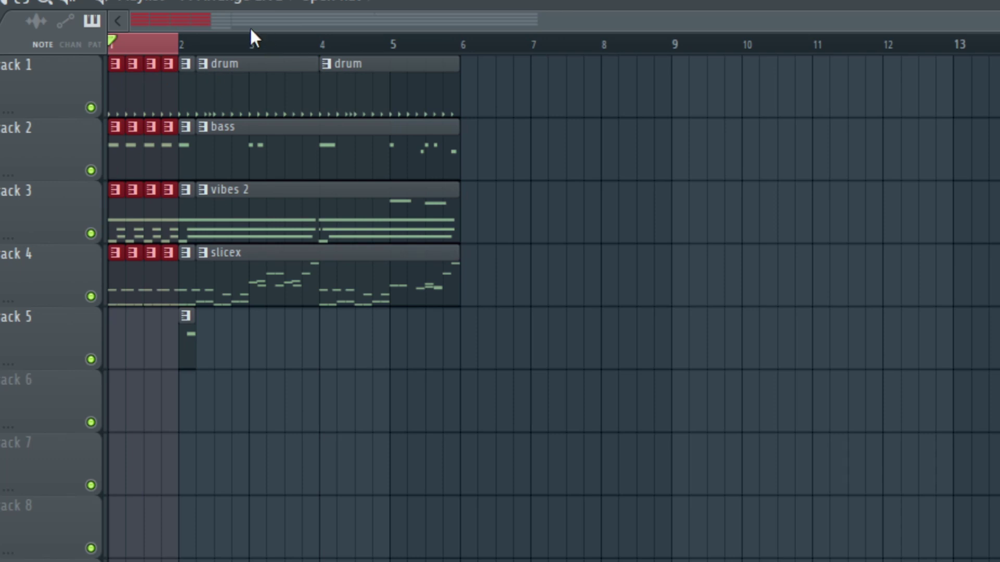
pyautogui.click(161, 44)
pyautogui.press('space')
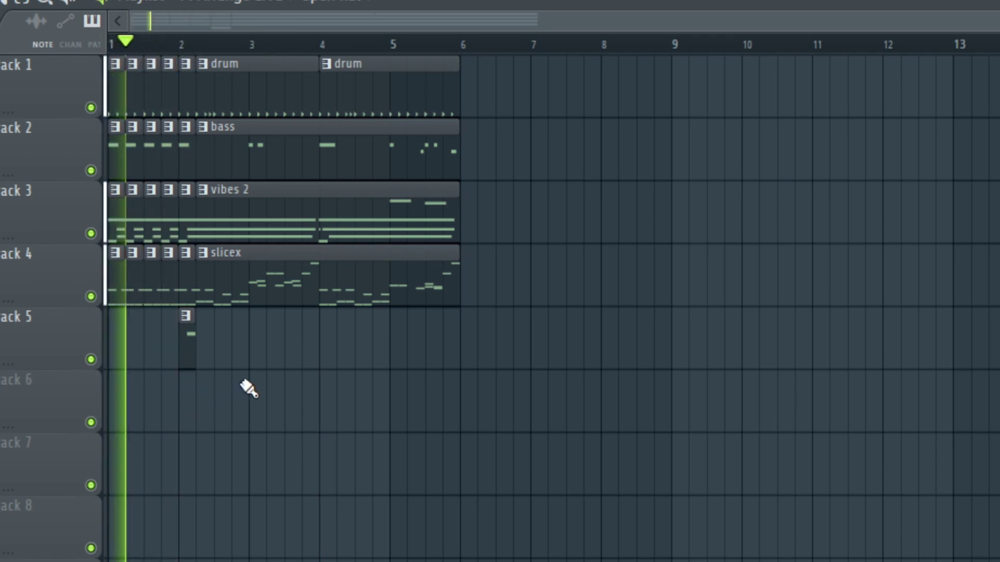
# Add open hat clips on Track 5 at the last beats of bars 3 and 5.
pyautogui.scroll(2, 478, 55)
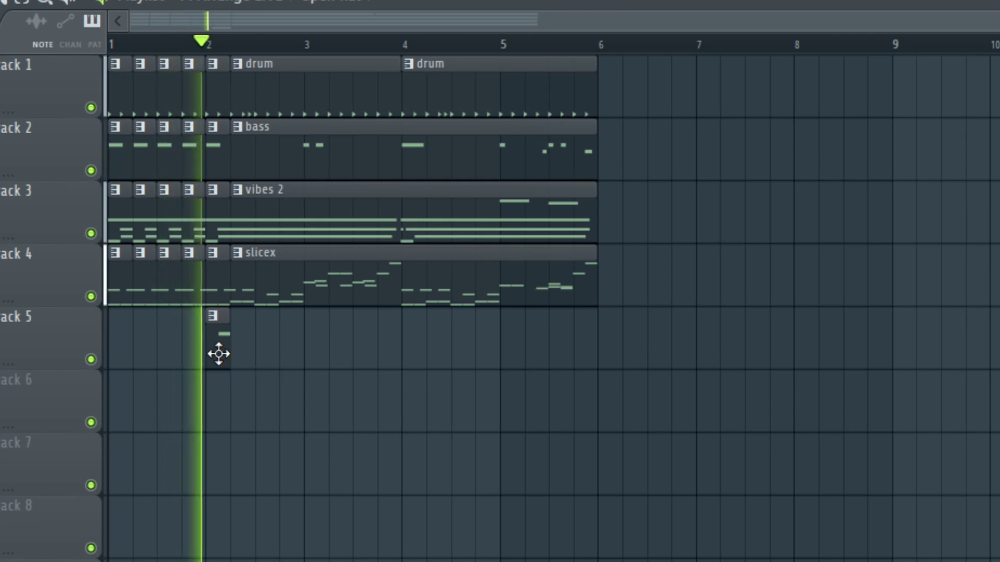
pyautogui.click(386, 351)
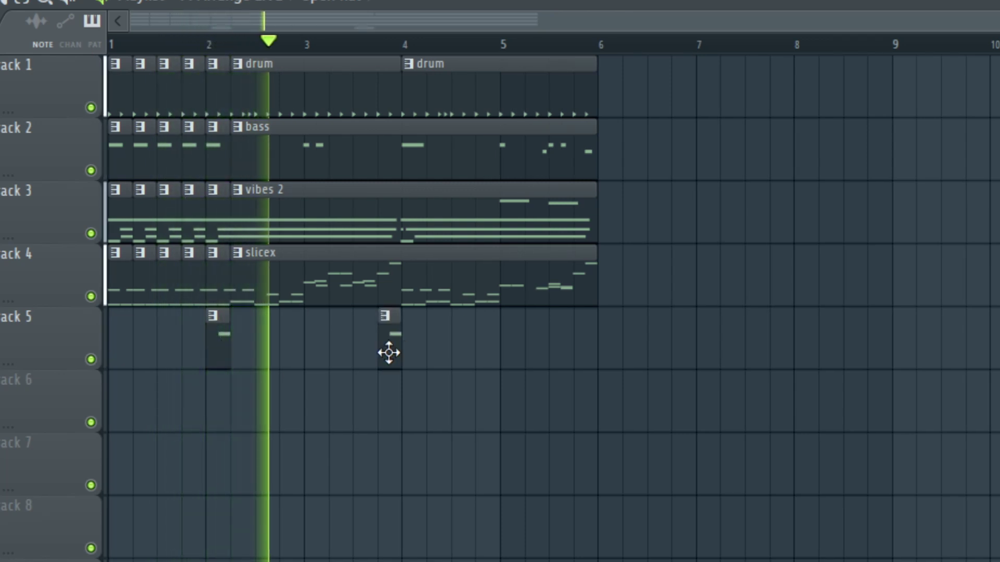
pyautogui.click(577, 352)
# Duplicate the bars 2 to 5 section of Tracks 1 to 4 at bar 6 and add Track 5 open hats on the last beats of bars 7 and 9.
pyautogui.moveTo(661, 304); pyautogui.dragTo(651, 120)
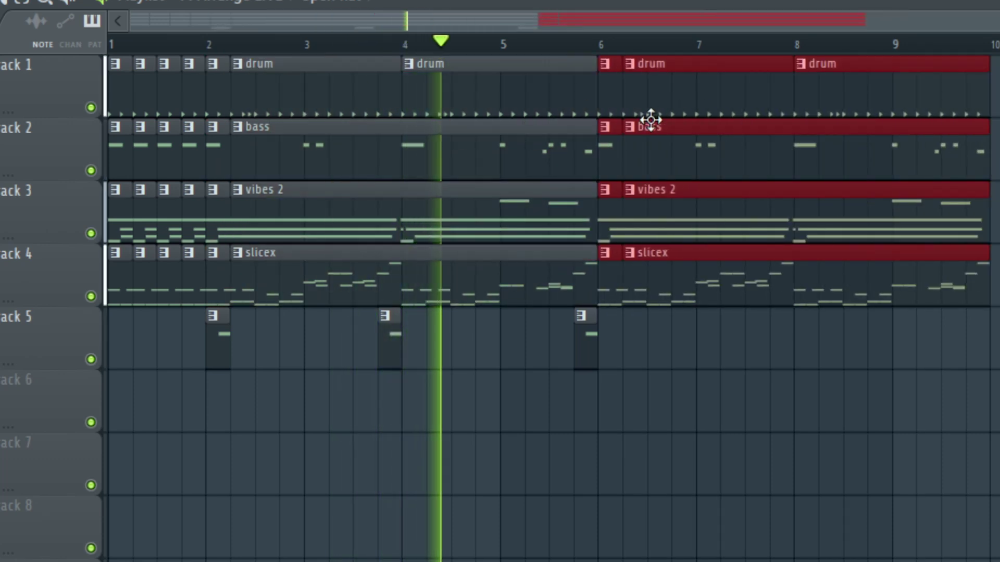
pyautogui.click(584, 348)
pyautogui.click(771, 344)
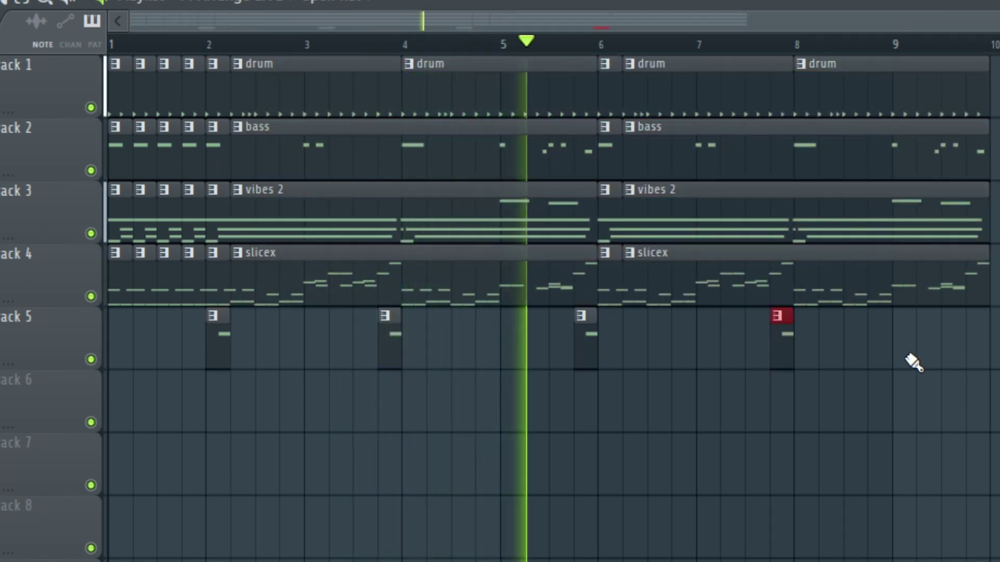
pyautogui.click(974, 345)
# Shorten the last drum clip on Track 1 to just past the middle of bar 9 and add a short drum clip around that bar's last beat.
pyautogui.scroll(4, 981, 263)
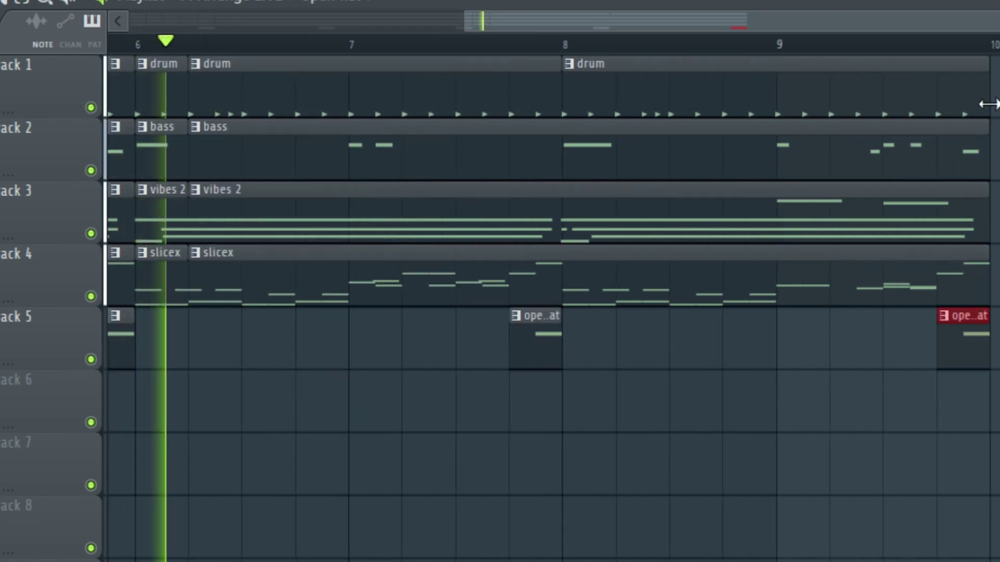
pyautogui.moveTo(984, 104); pyautogui.dragTo(890, 112)
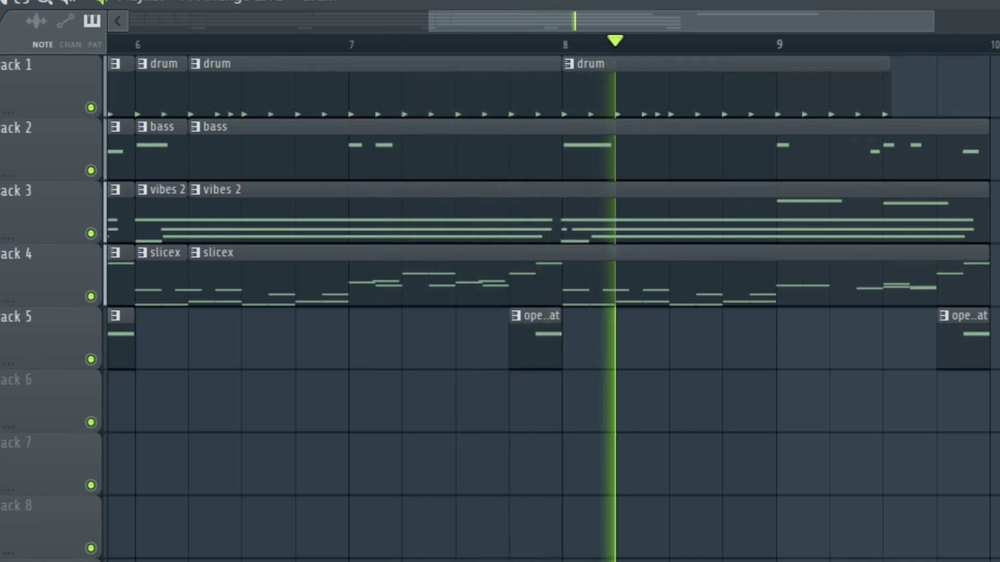
pyautogui.click(982, 105)
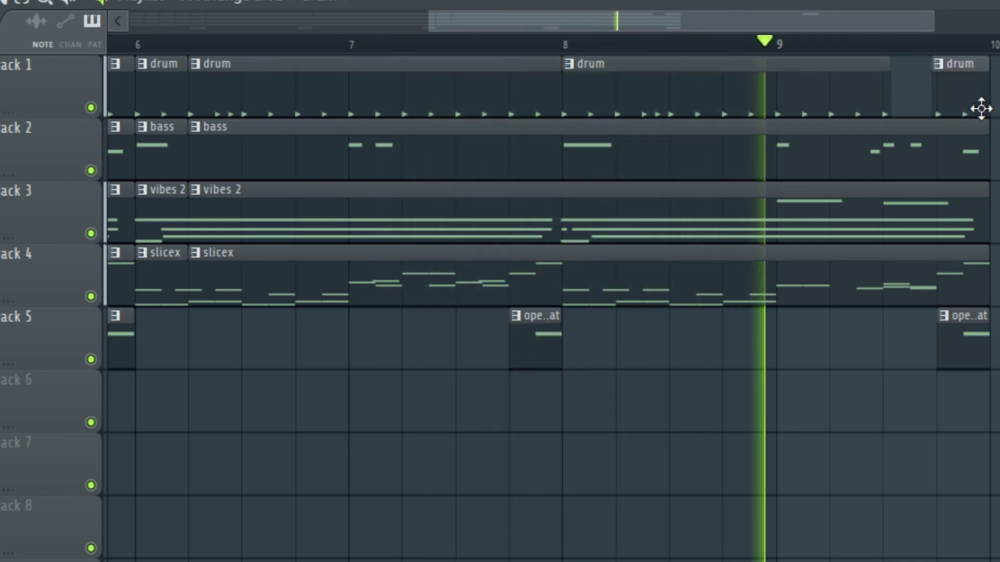